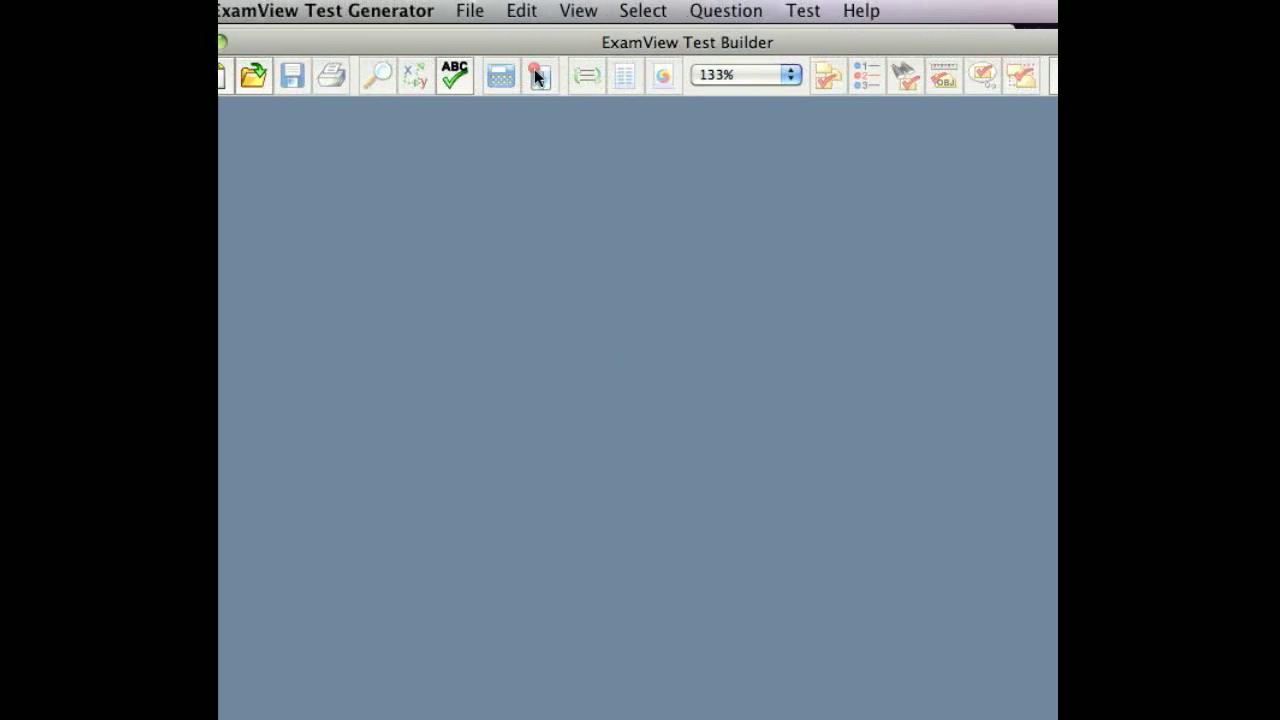
Create a new blank test and enter the title 'Discover Biology Chapter 4 Quiz'.
click(527, 12)
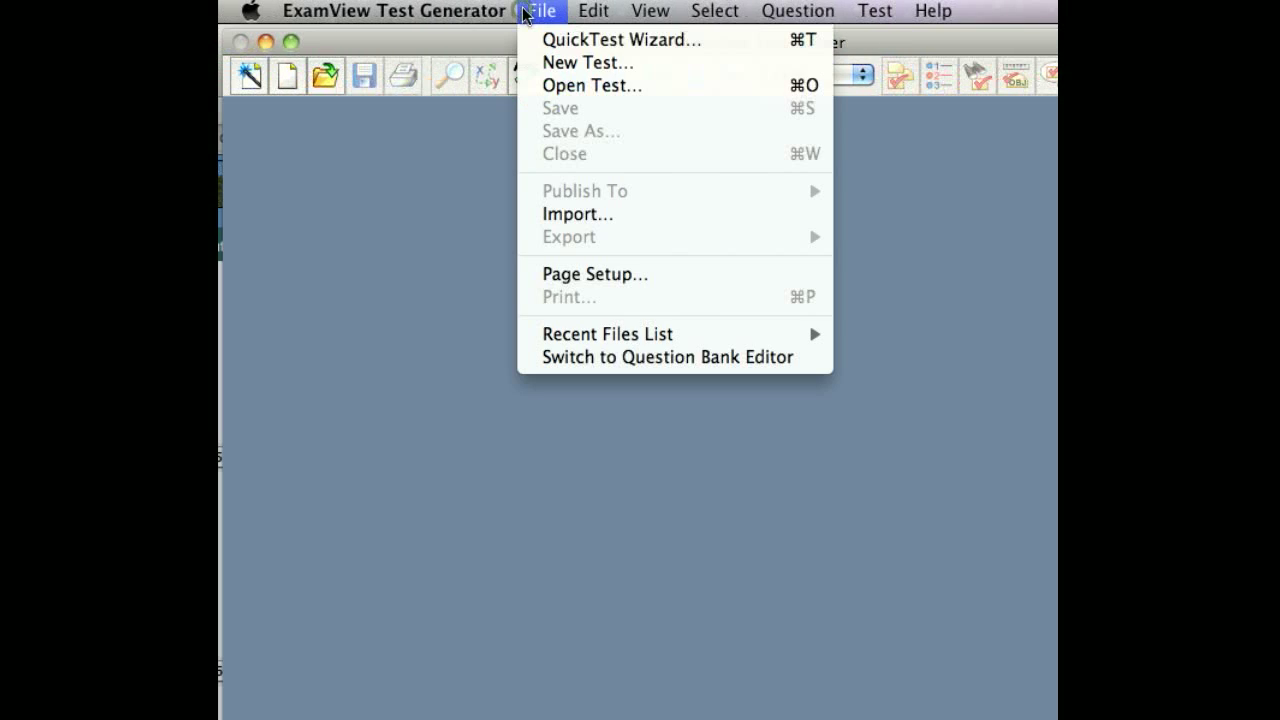
click(552, 66)
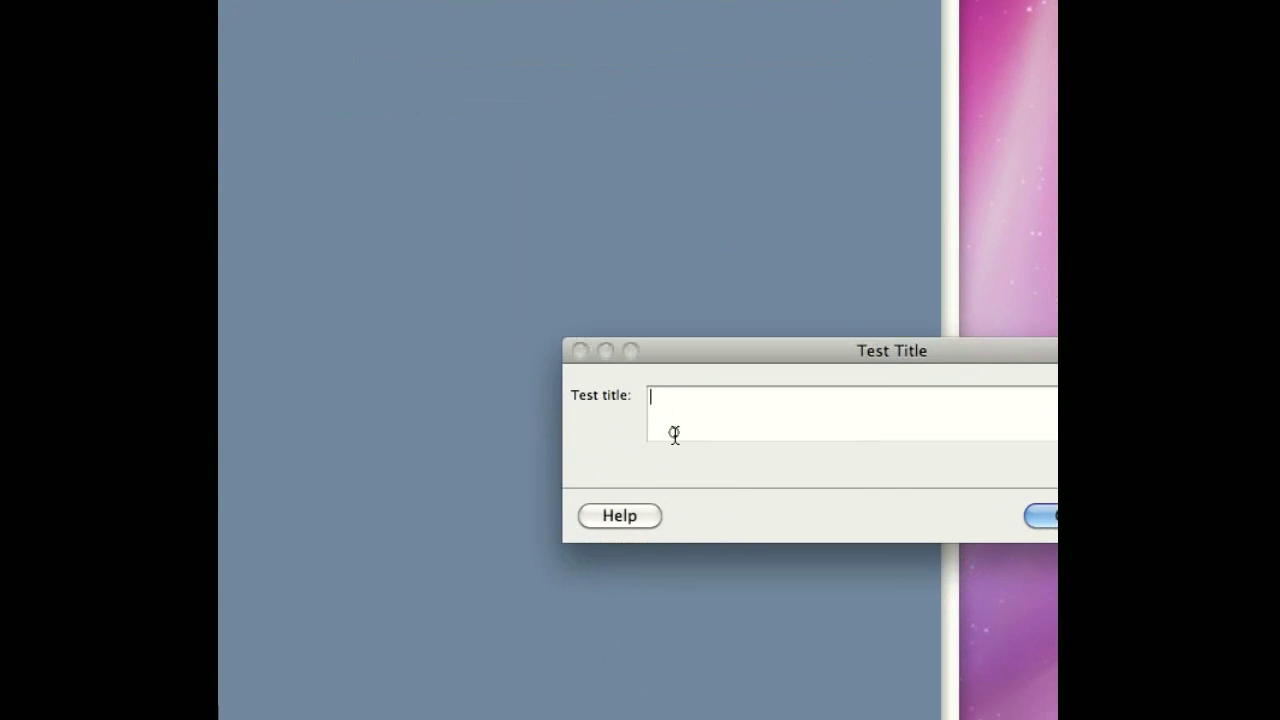
click(1010, 633)
text(Discover)
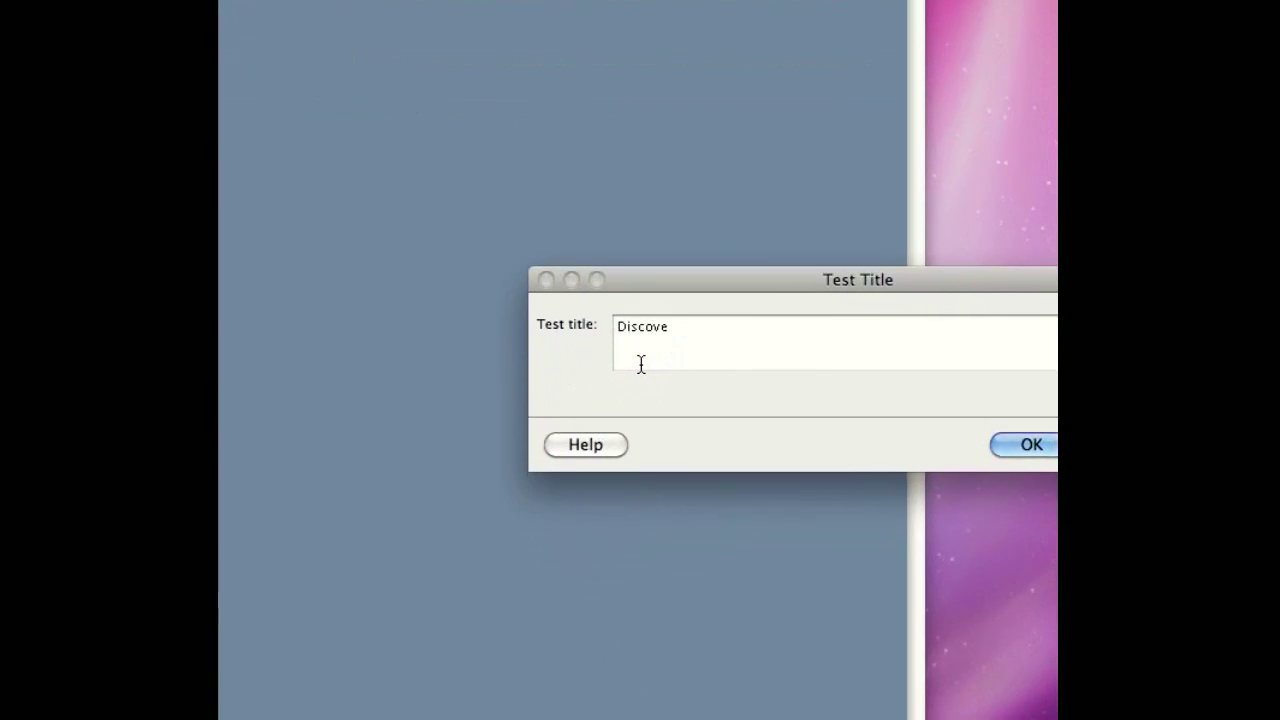
text( Biol)
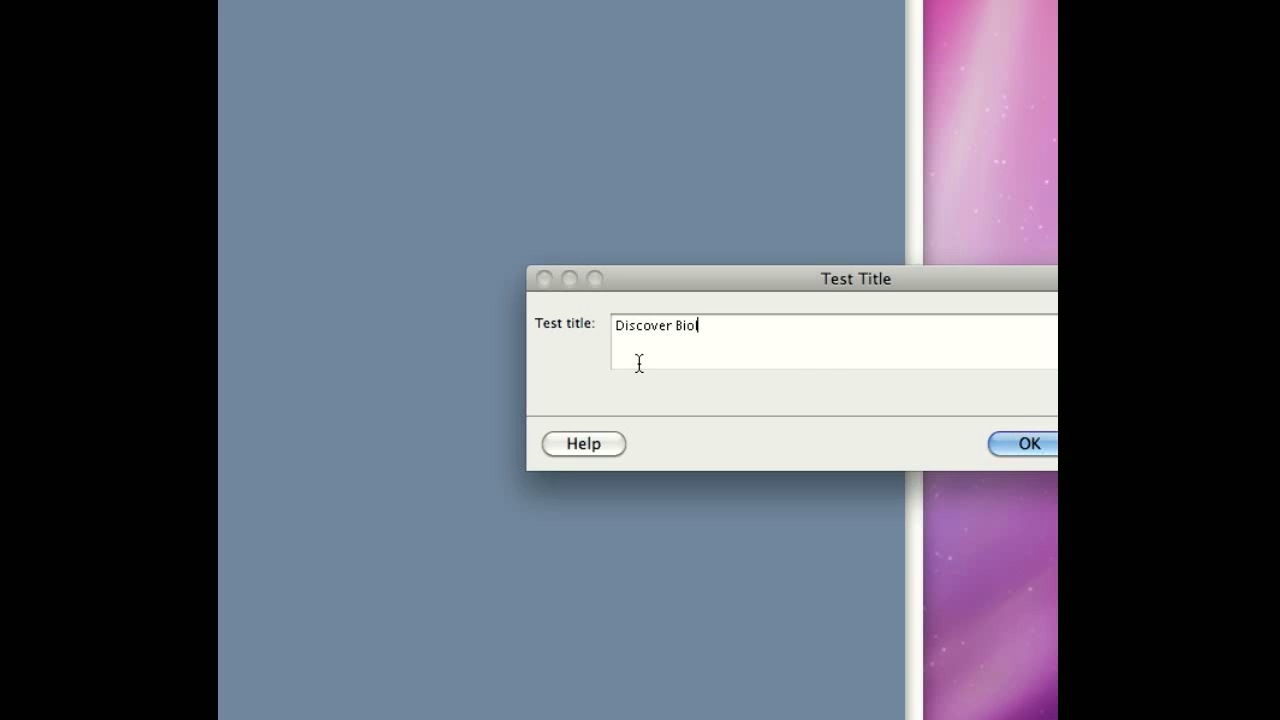
text(ogy Chapter 4 Qu)
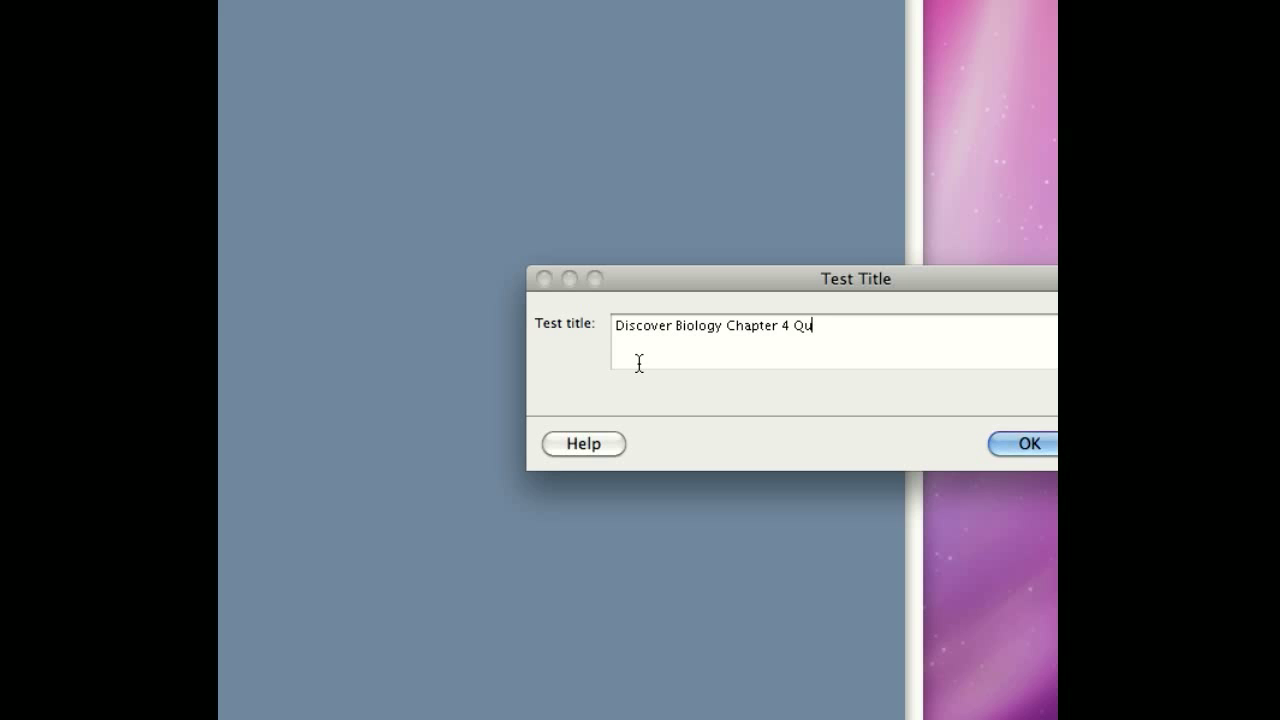
text(iz)
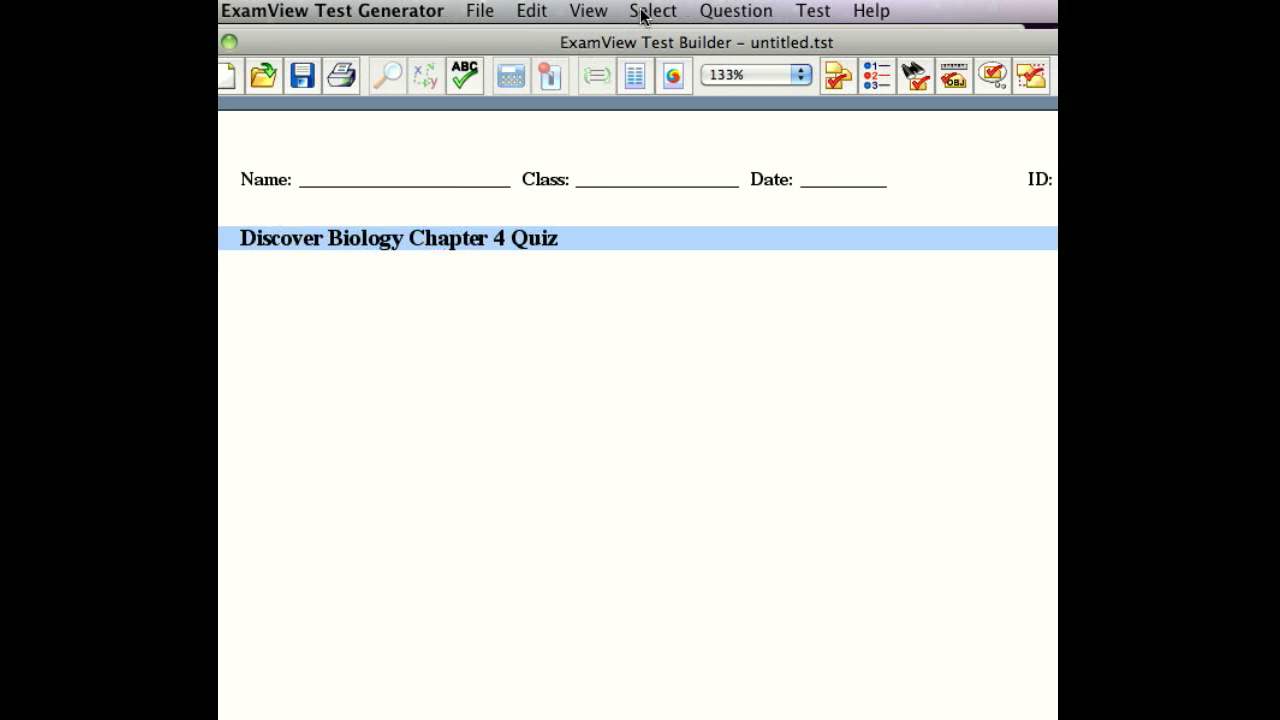
Select questions by criteria from the Chapter 4: Chemical Building Blocks bank (77 questions).
click(720, 11)
mouse_move(677, 12)
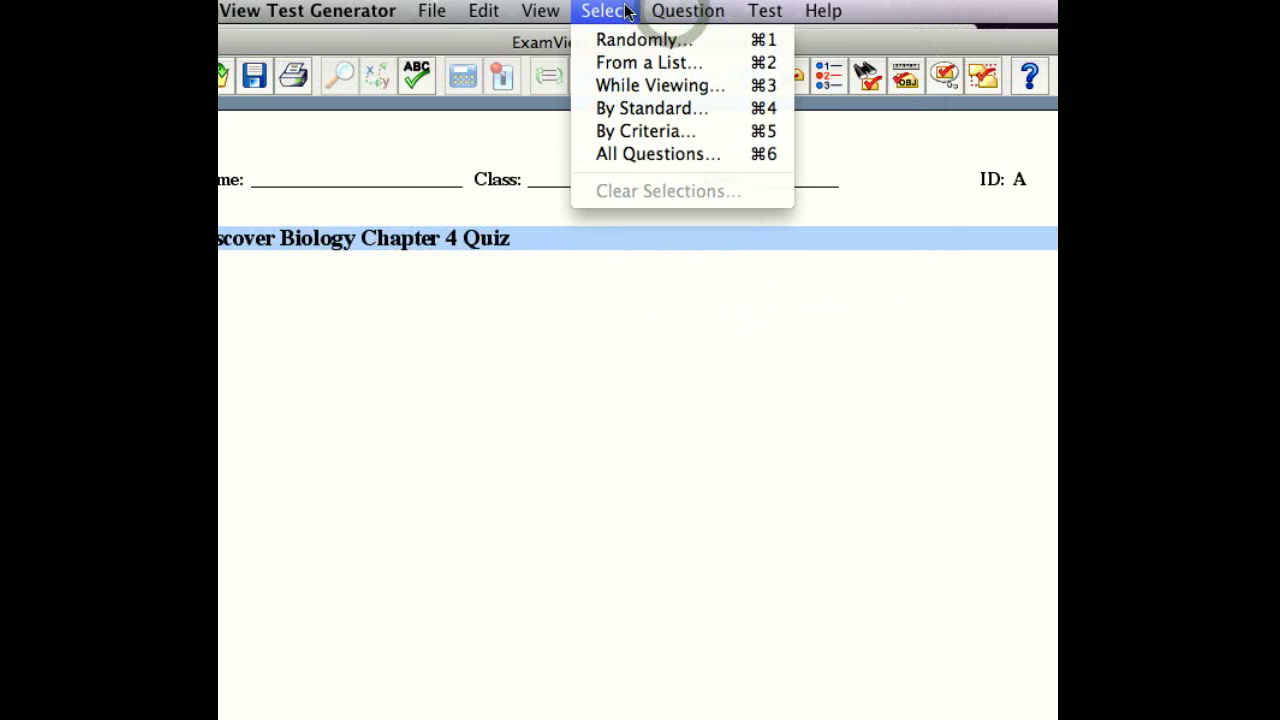
click(646, 134)
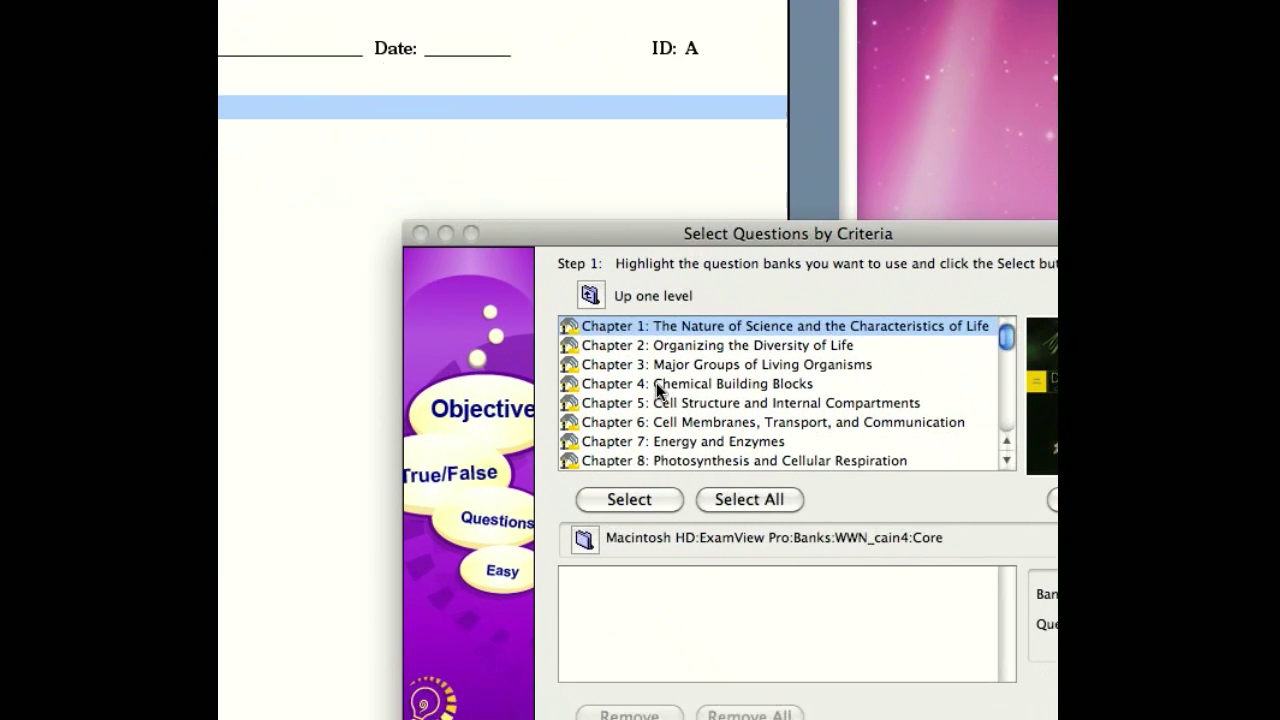
click(753, 484)
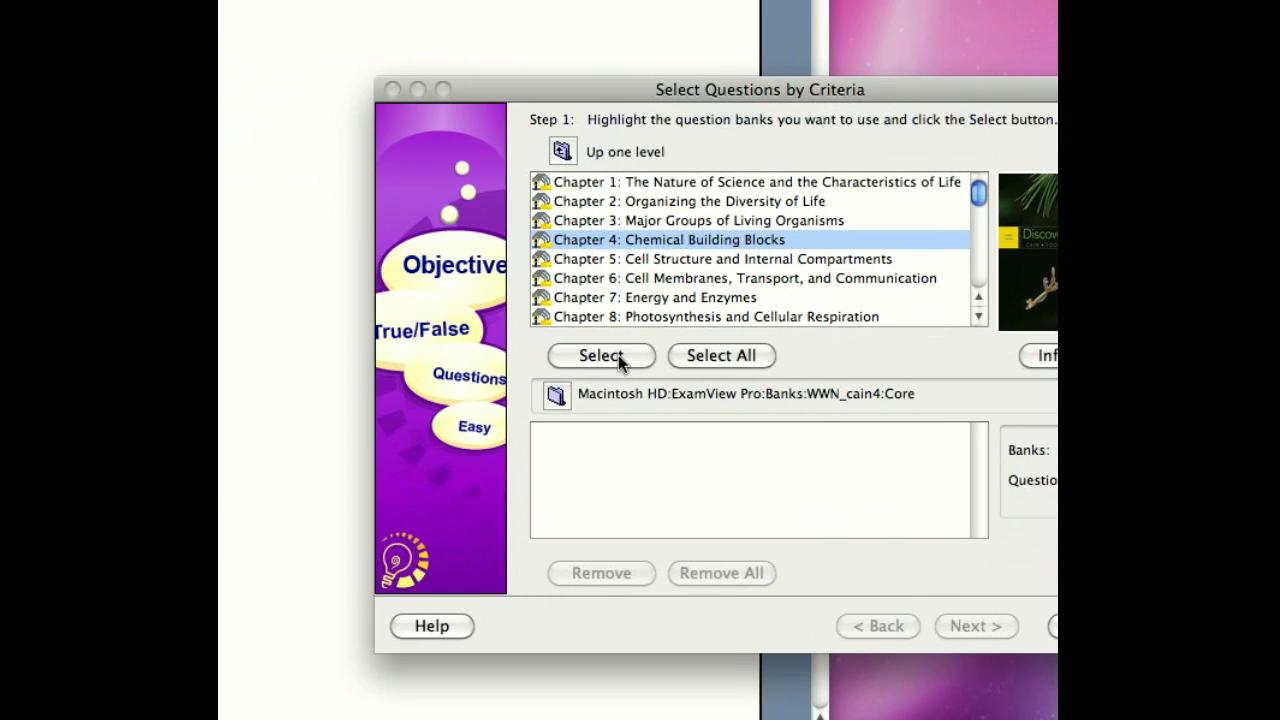
click(628, 481)
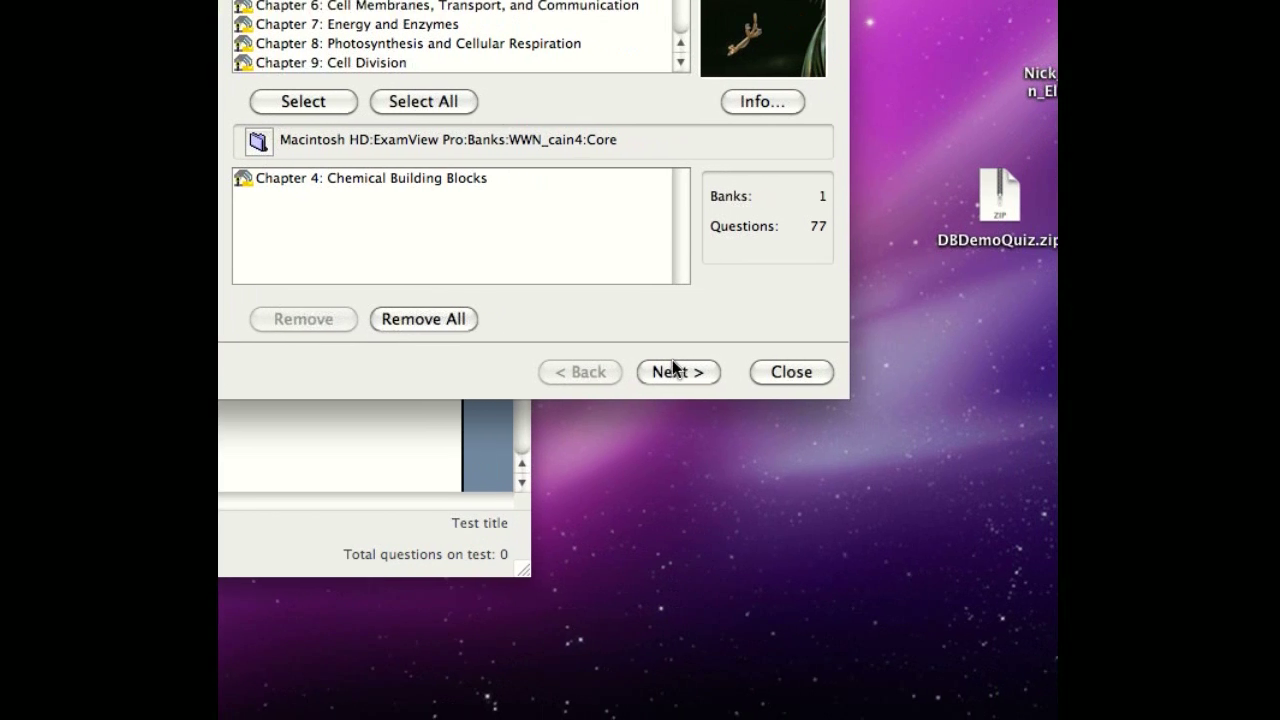
click(884, 425)
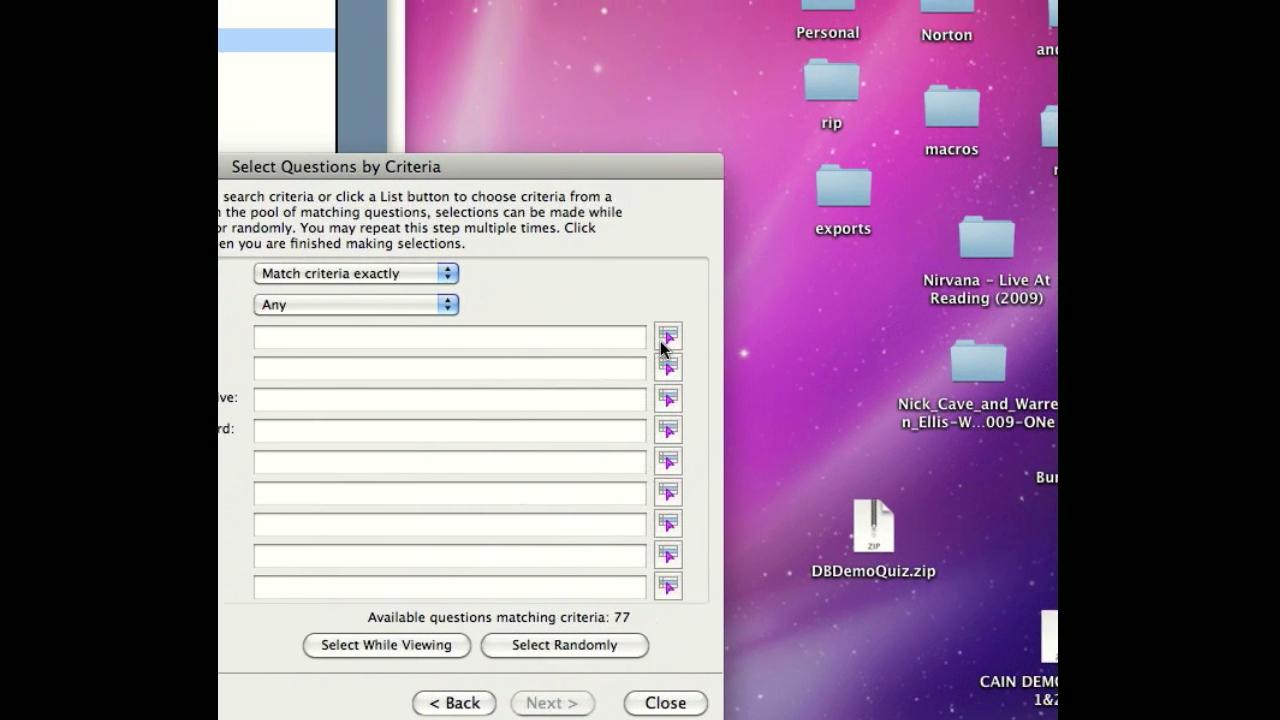
Filter the criteria to Medium difficulty and the Factual learning objective, leaving 13 matches.
click(700, 316)
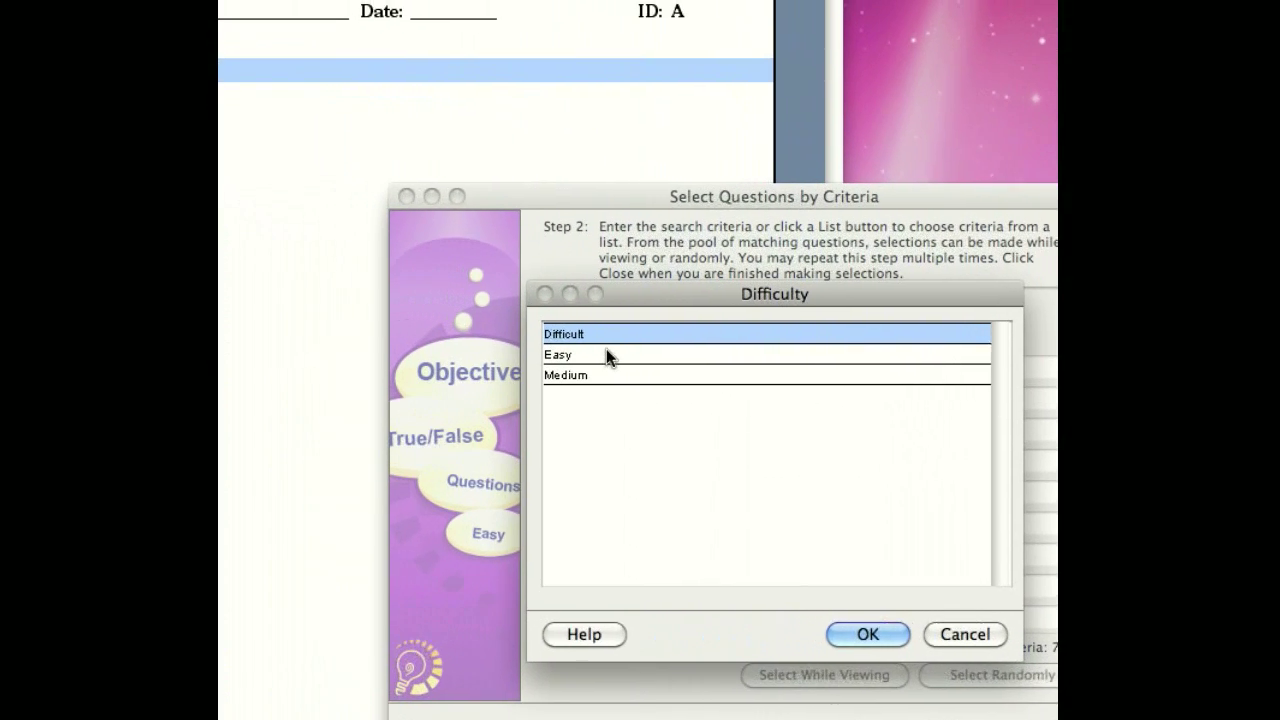
click(591, 374)
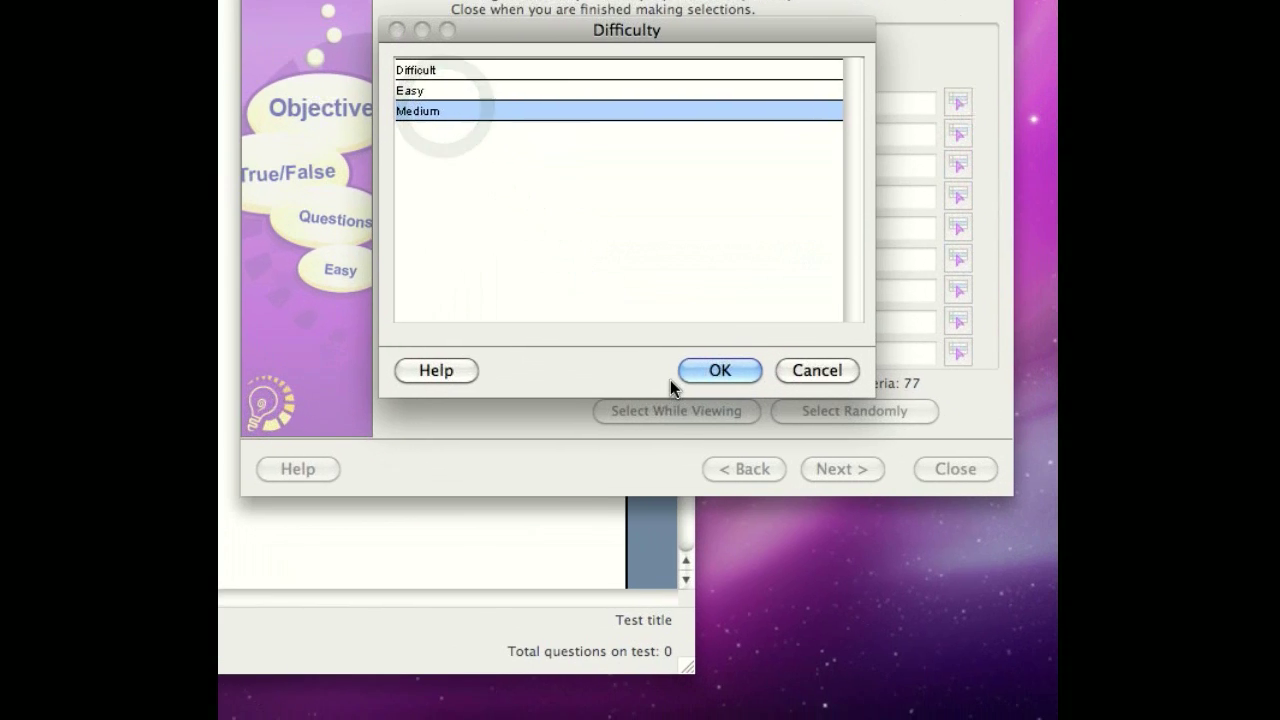
click(881, 573)
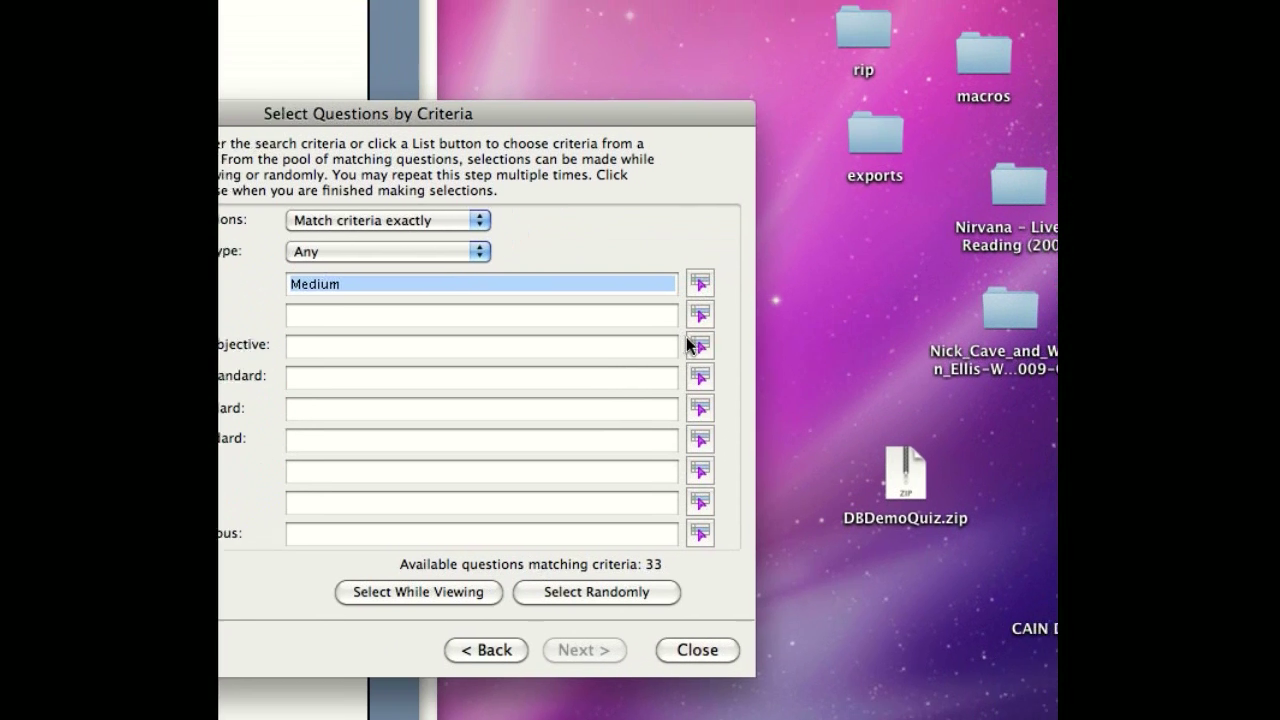
click(760, 313)
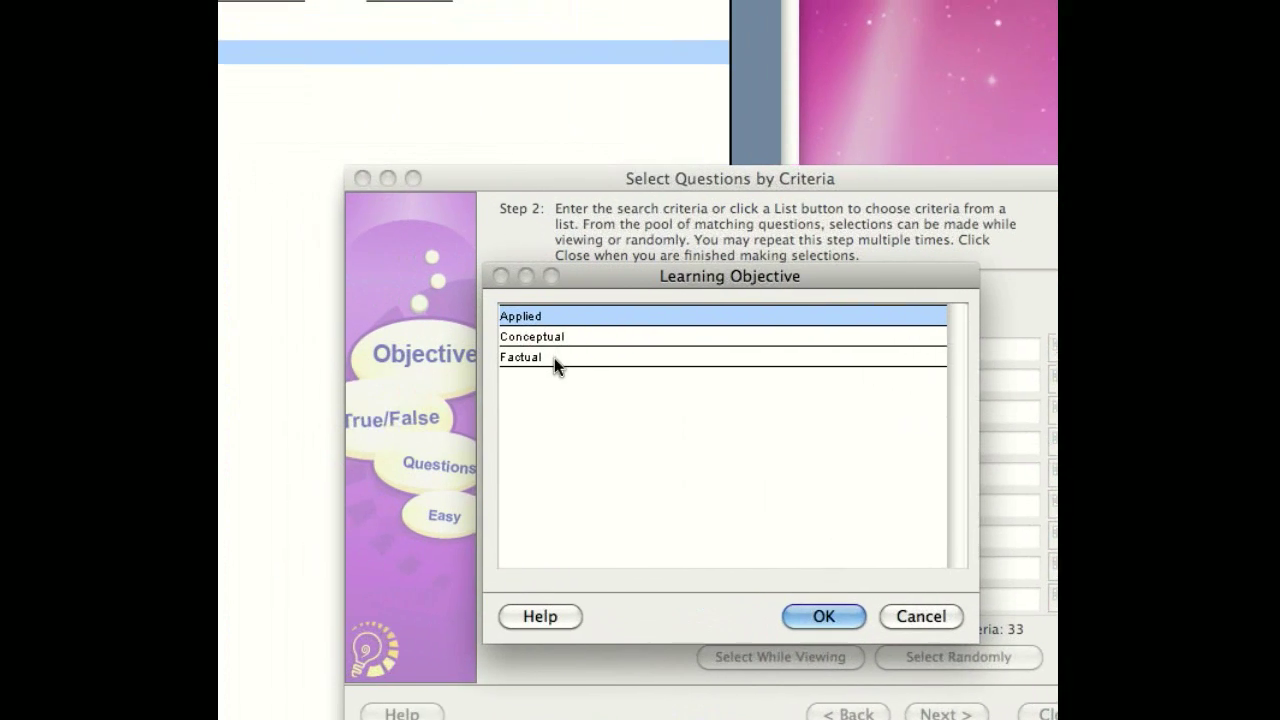
click(607, 358)
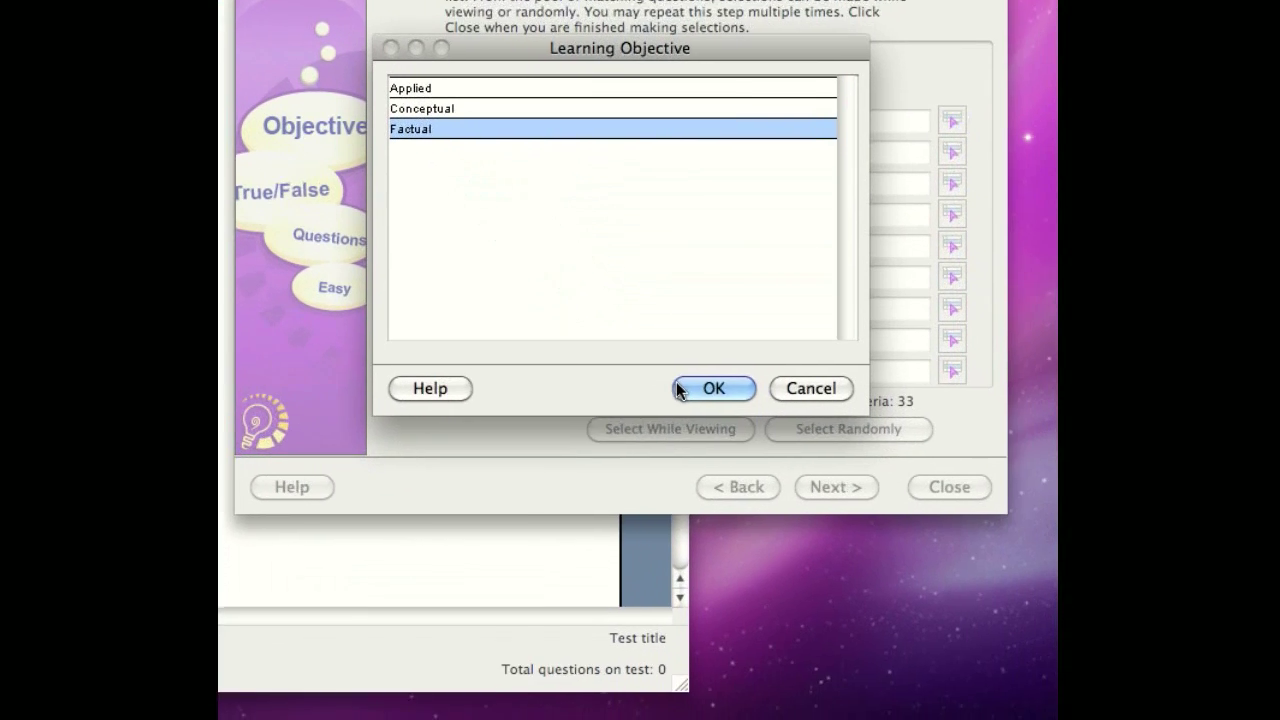
click(712, 389)
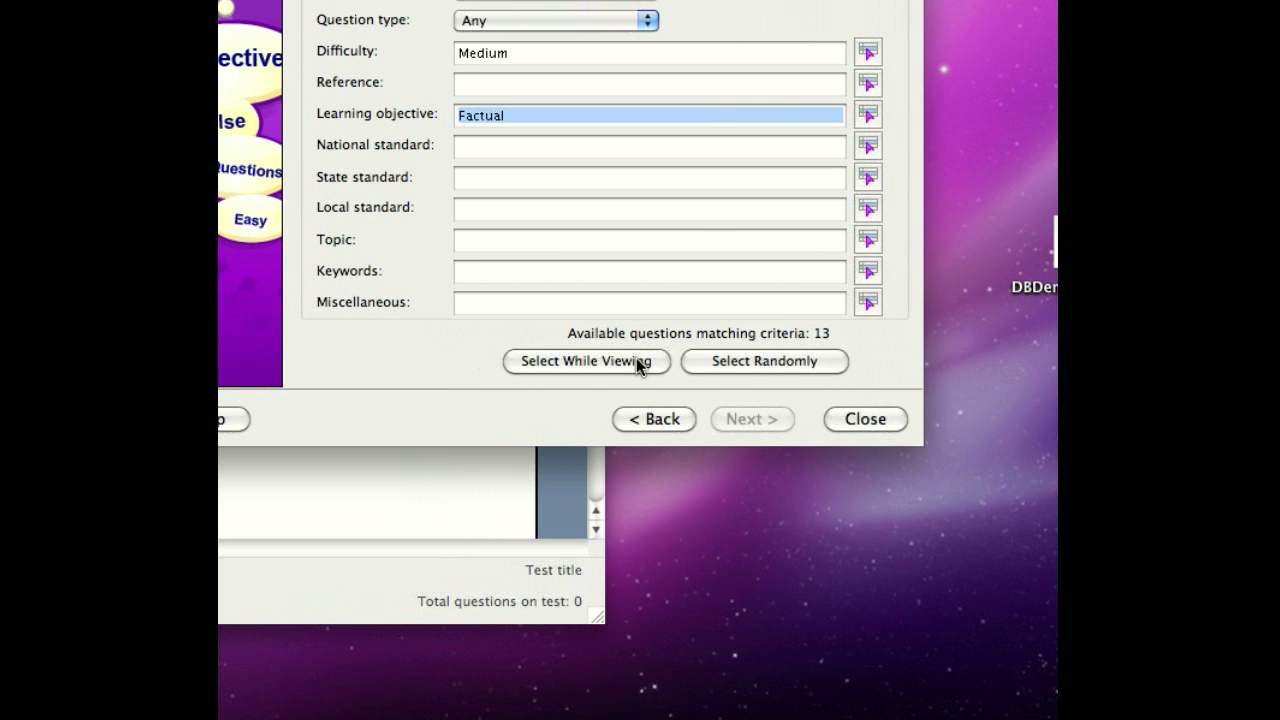
Add multiple-choice questions 1 and 3 and completion questions 1, 3 and 4 to the test.
click(637, 362)
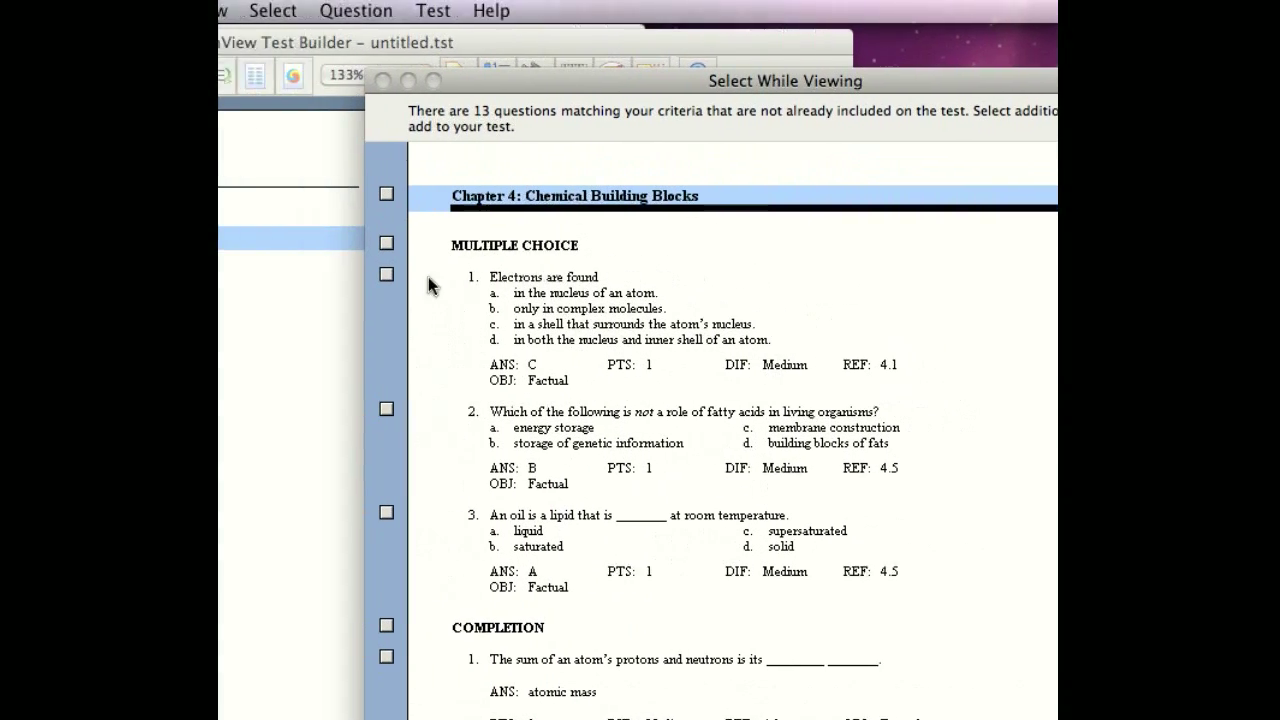
click(602, 279)
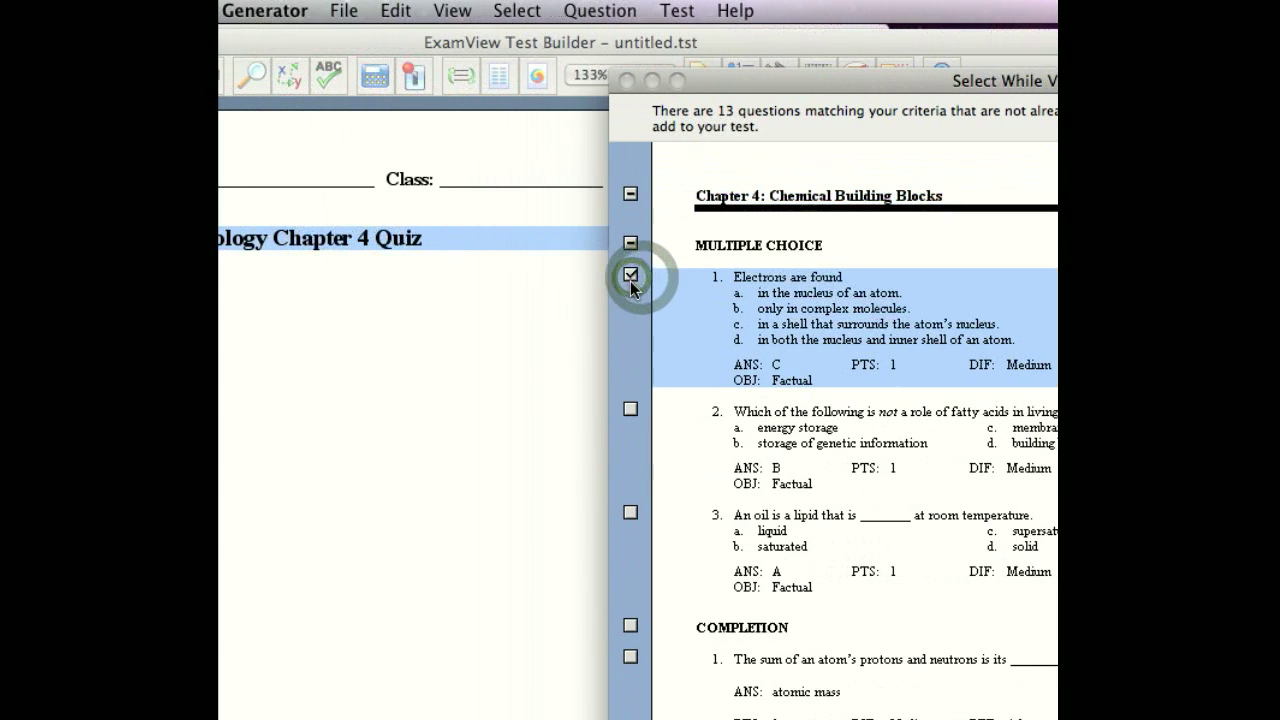
click(647, 412)
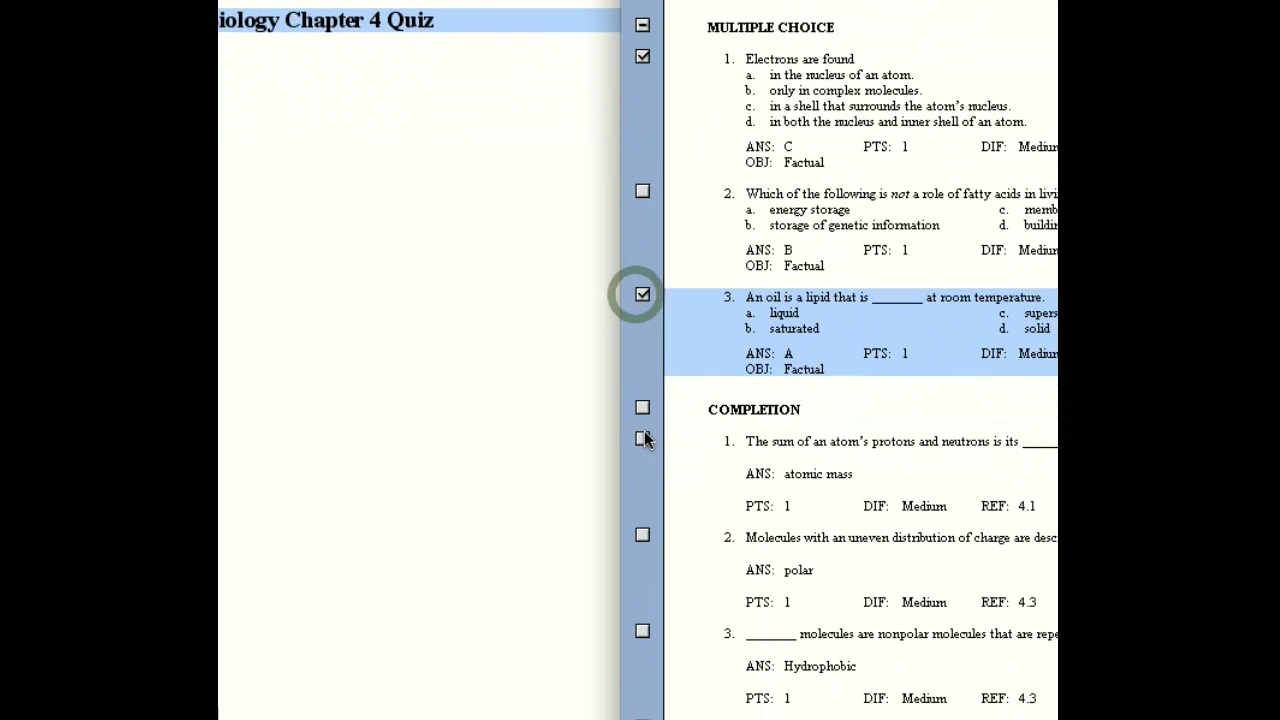
click(648, 554)
click(640, 475)
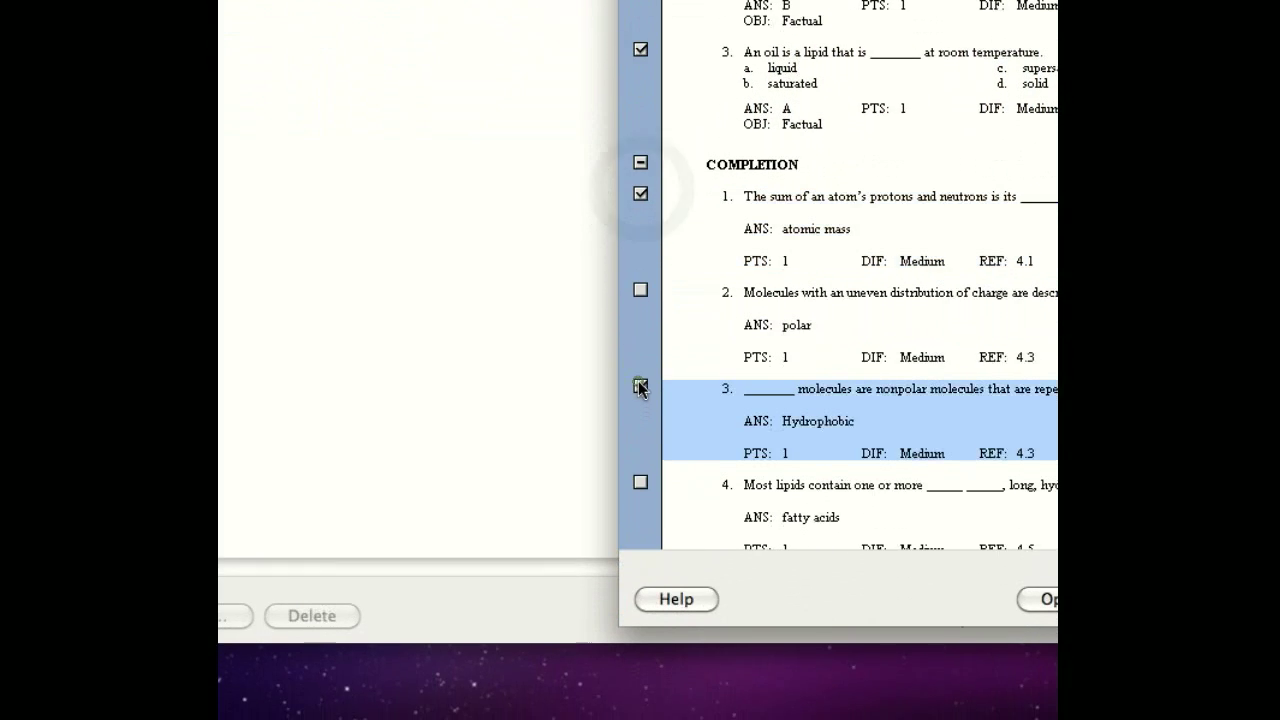
click(642, 427)
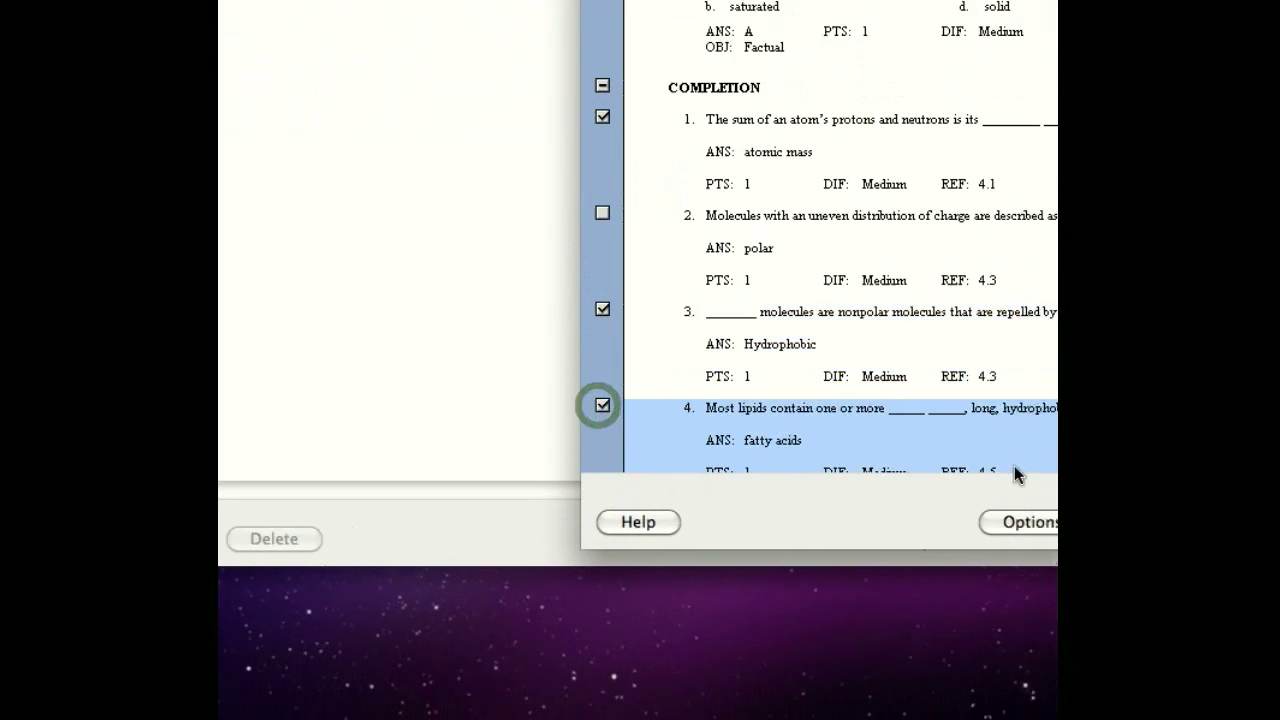
click(790, 530)
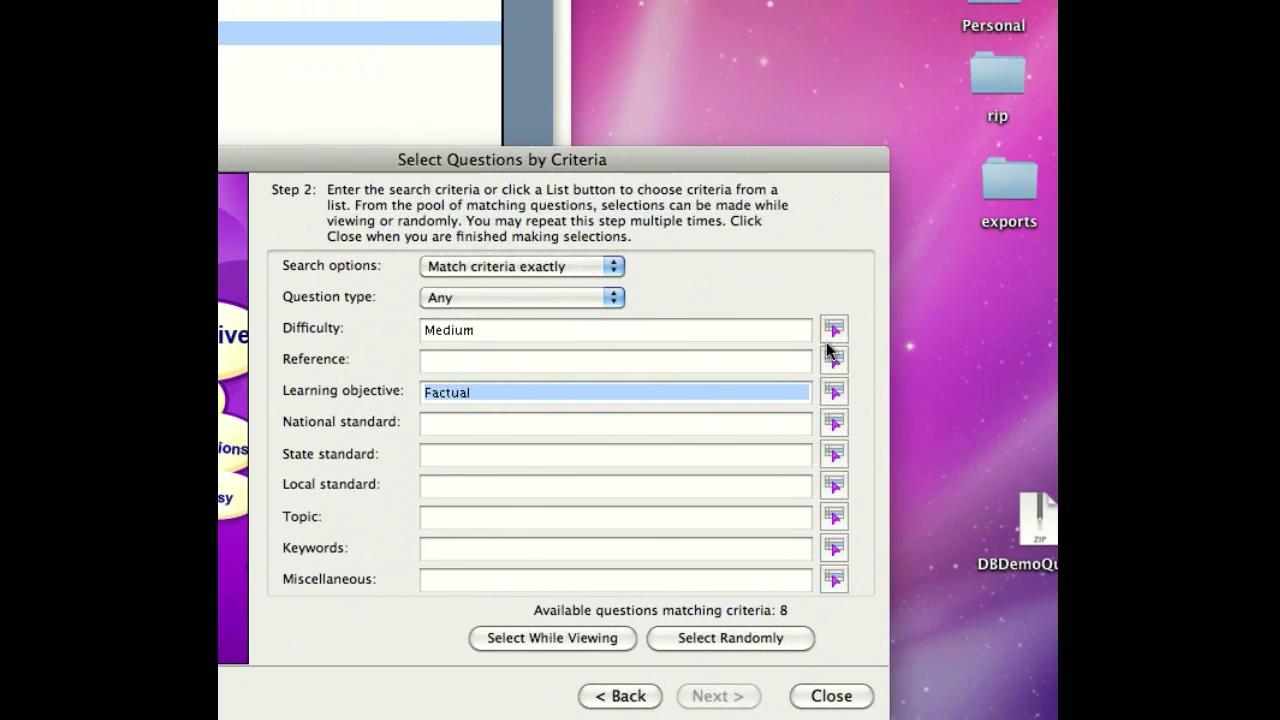
Switch the criteria to Difficult and Conceptual, and view the 6 matches for picking.
click(995, 187)
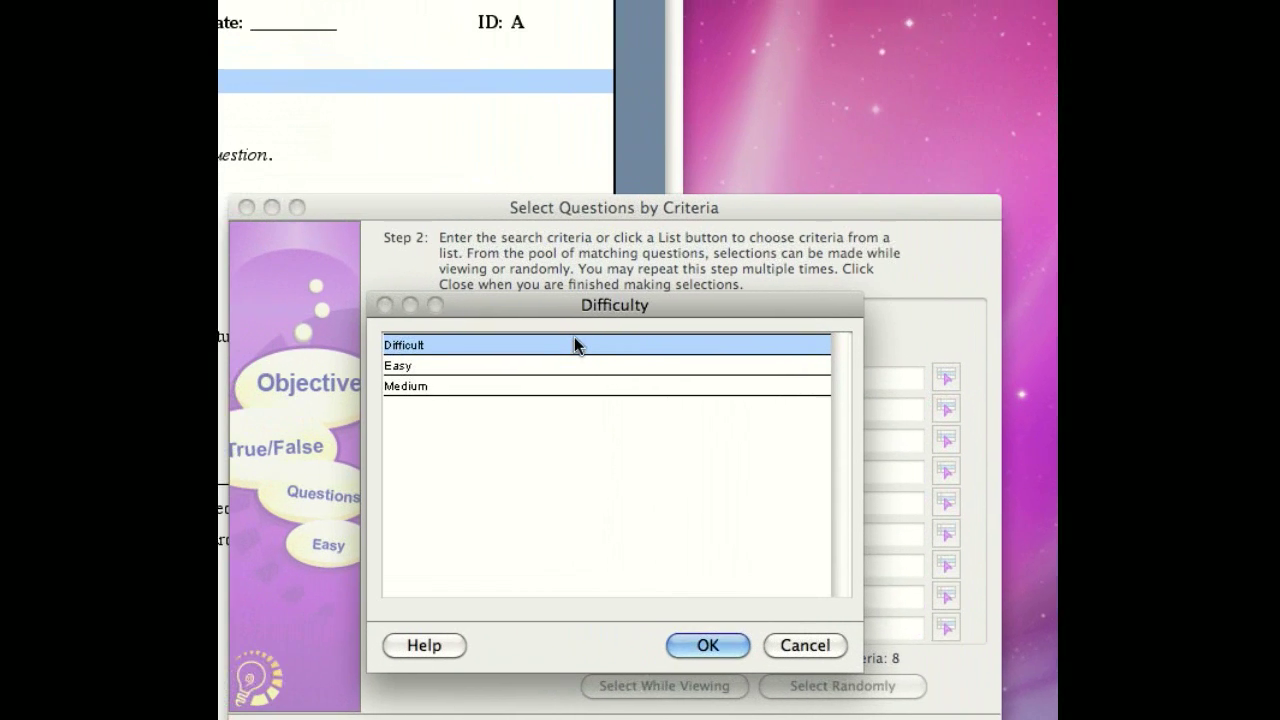
click(288, 323)
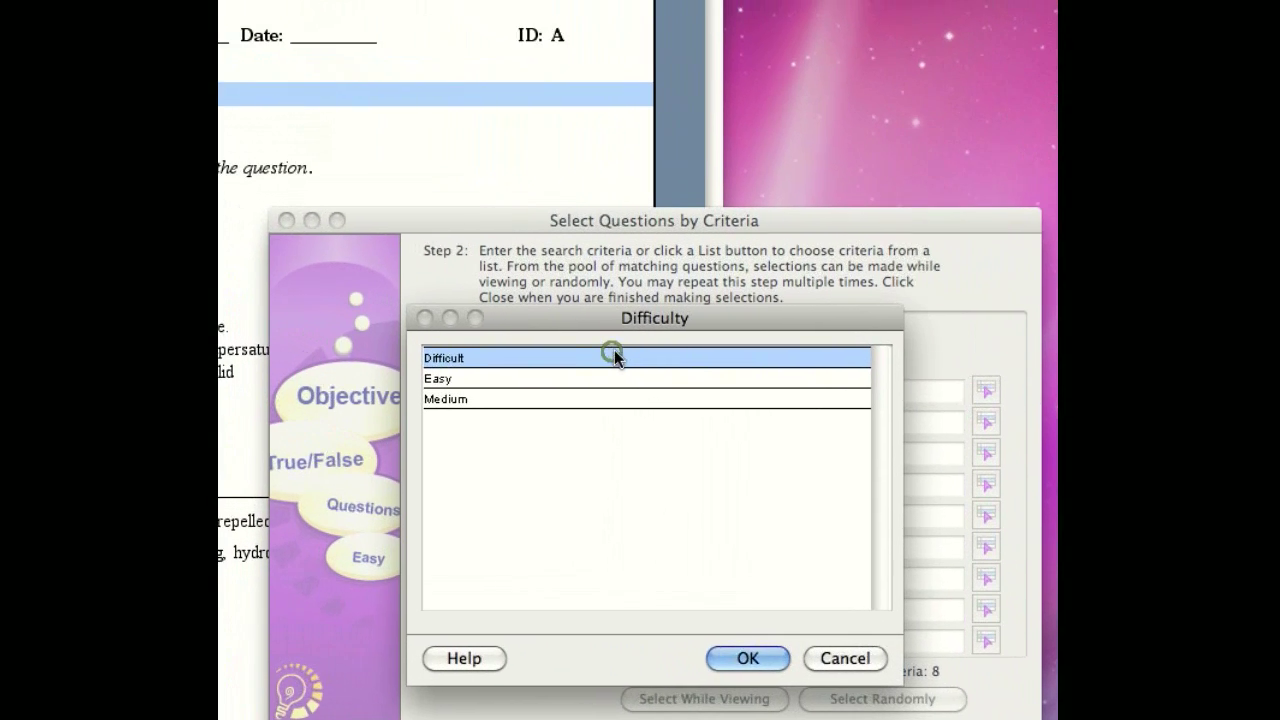
click(732, 655)
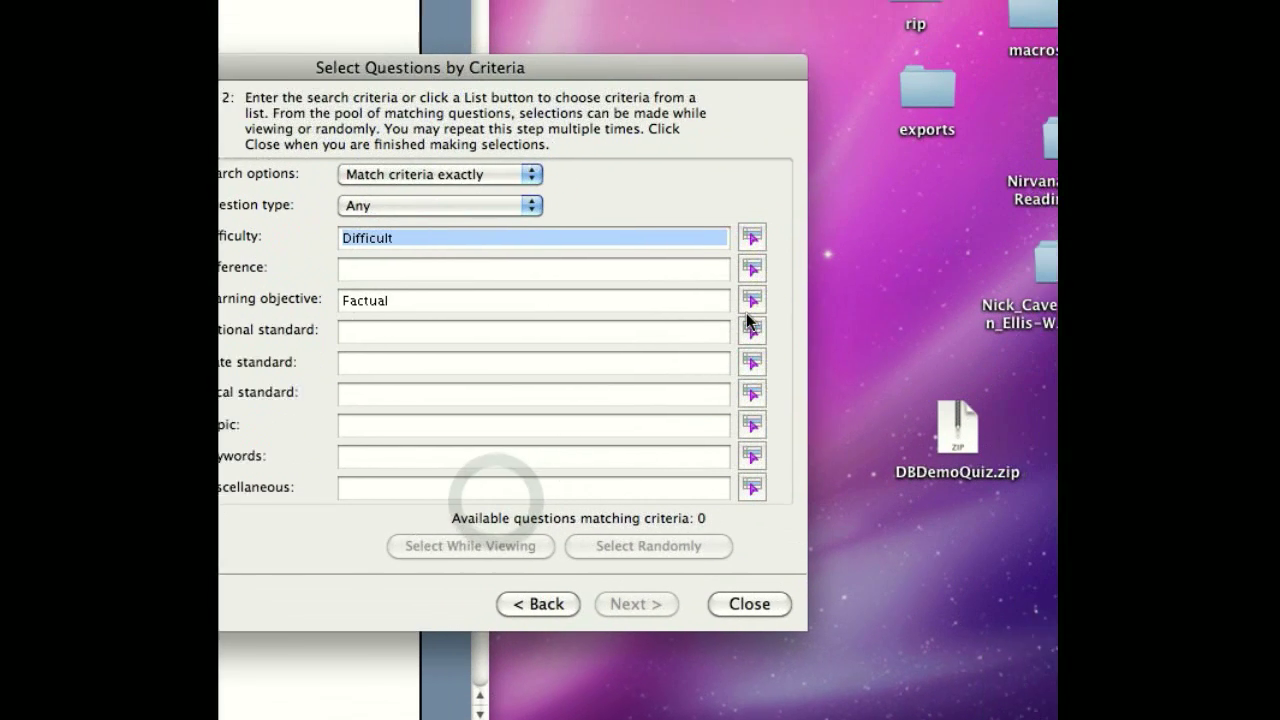
click(896, 182)
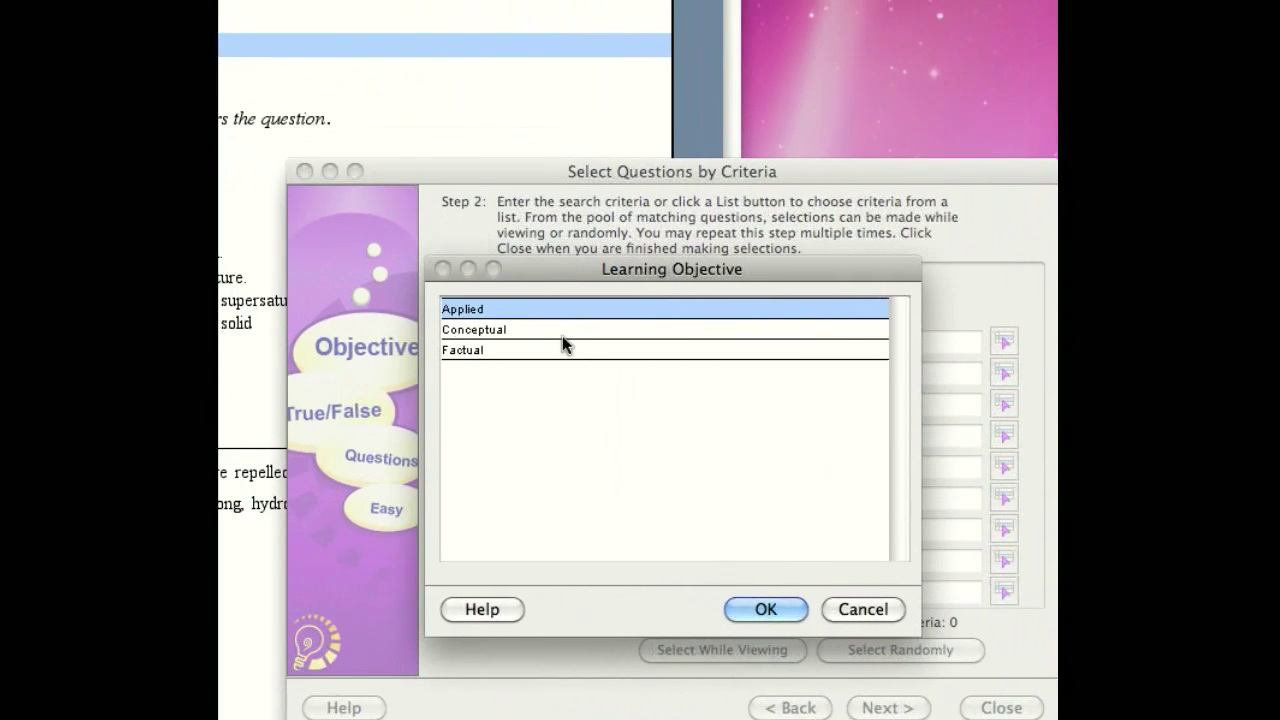
click(562, 333)
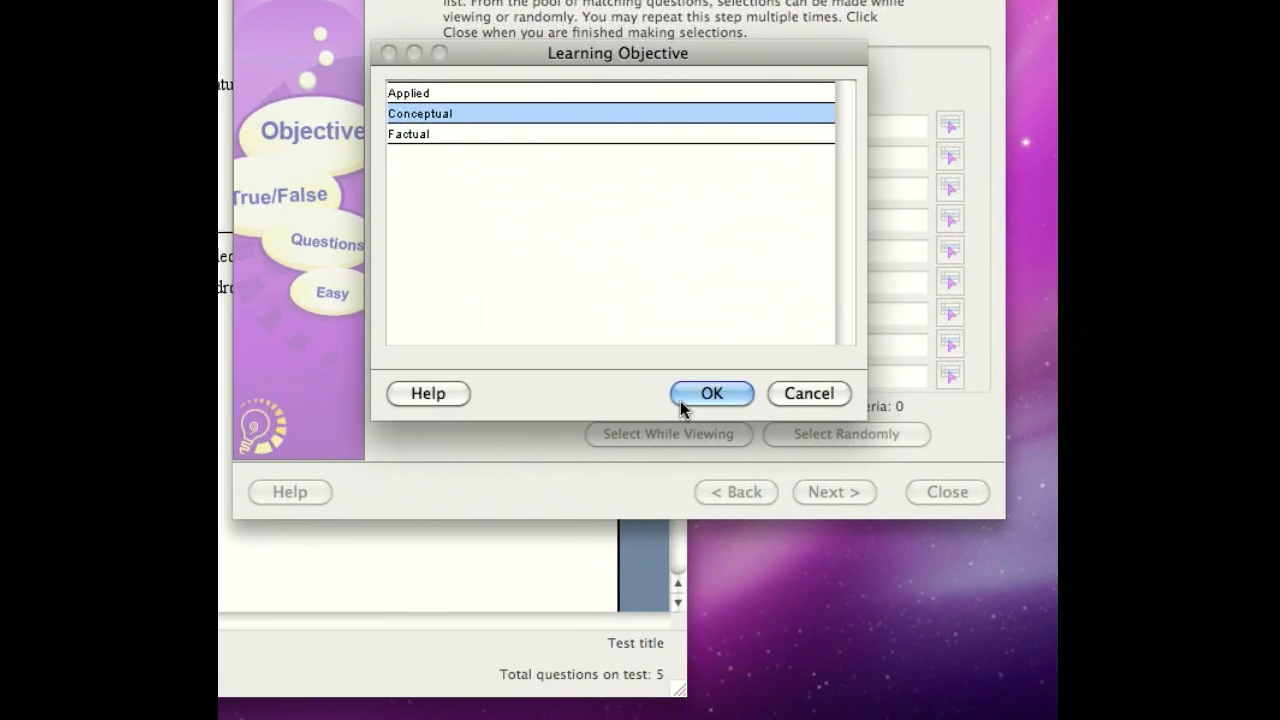
click(825, 563)
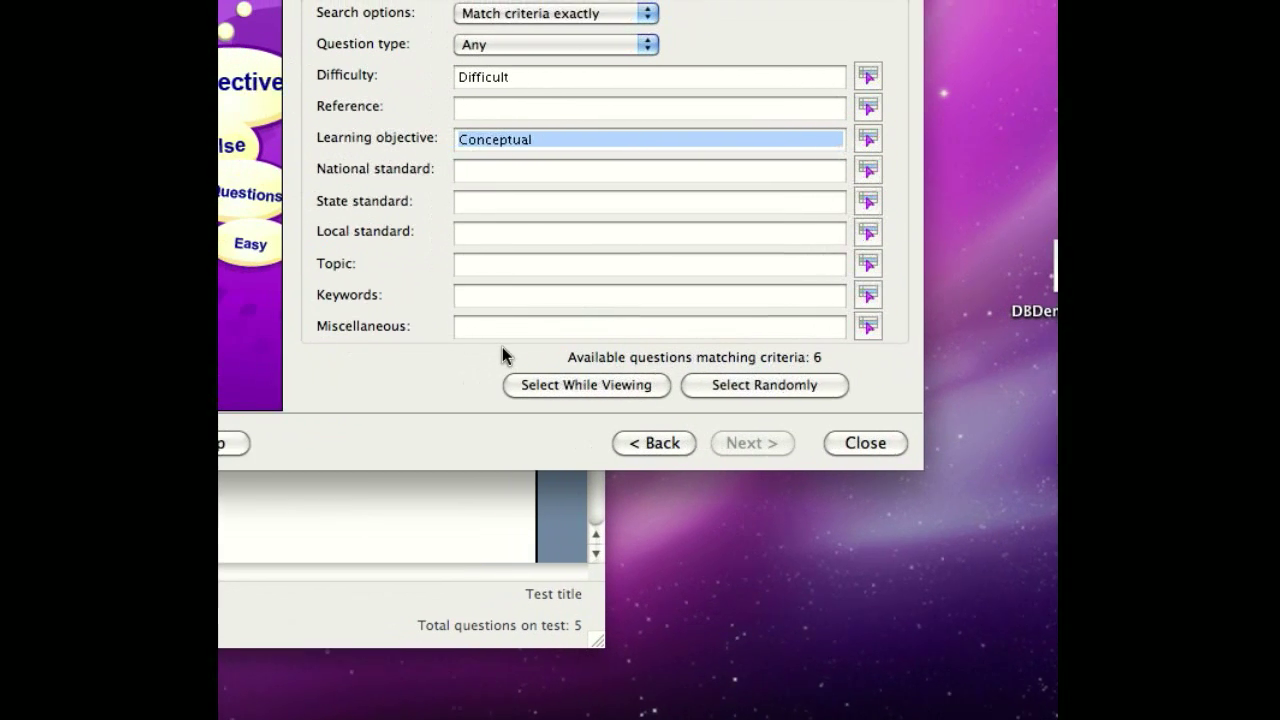
click(536, 384)
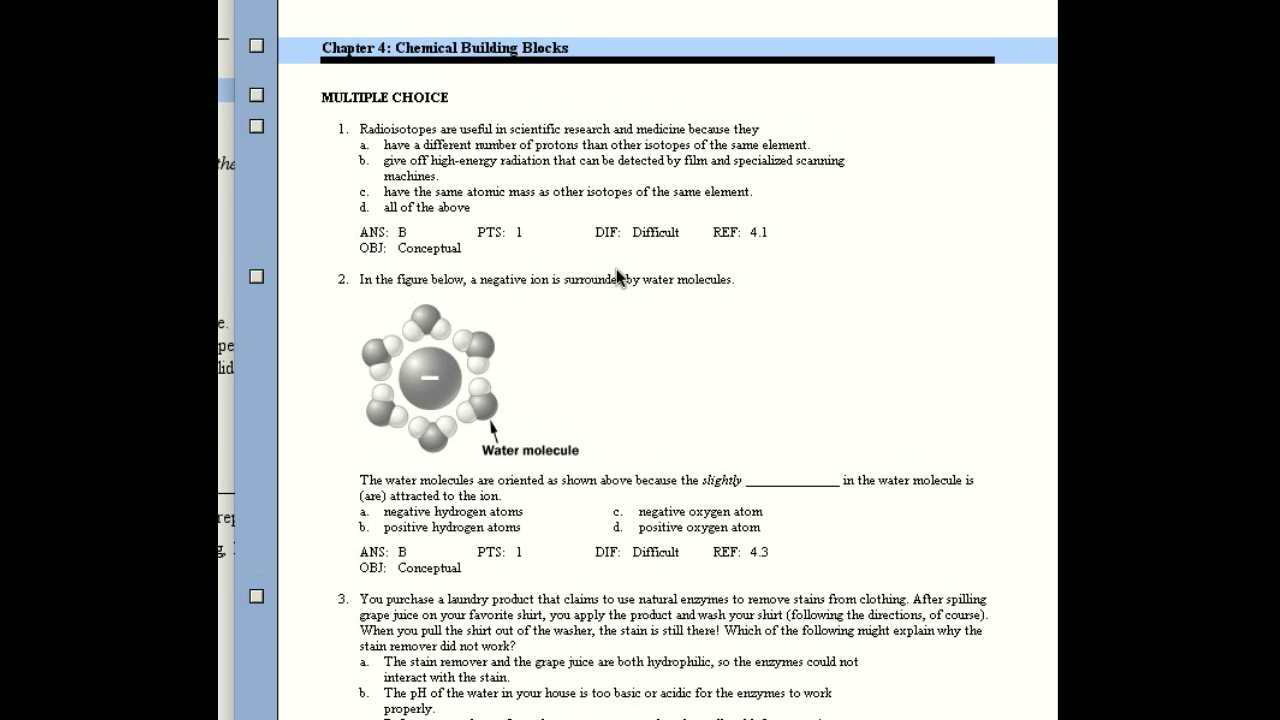
Tick matches 2, 5 and 3 and add them, bringing the test to 8 questions.
click(256, 276)
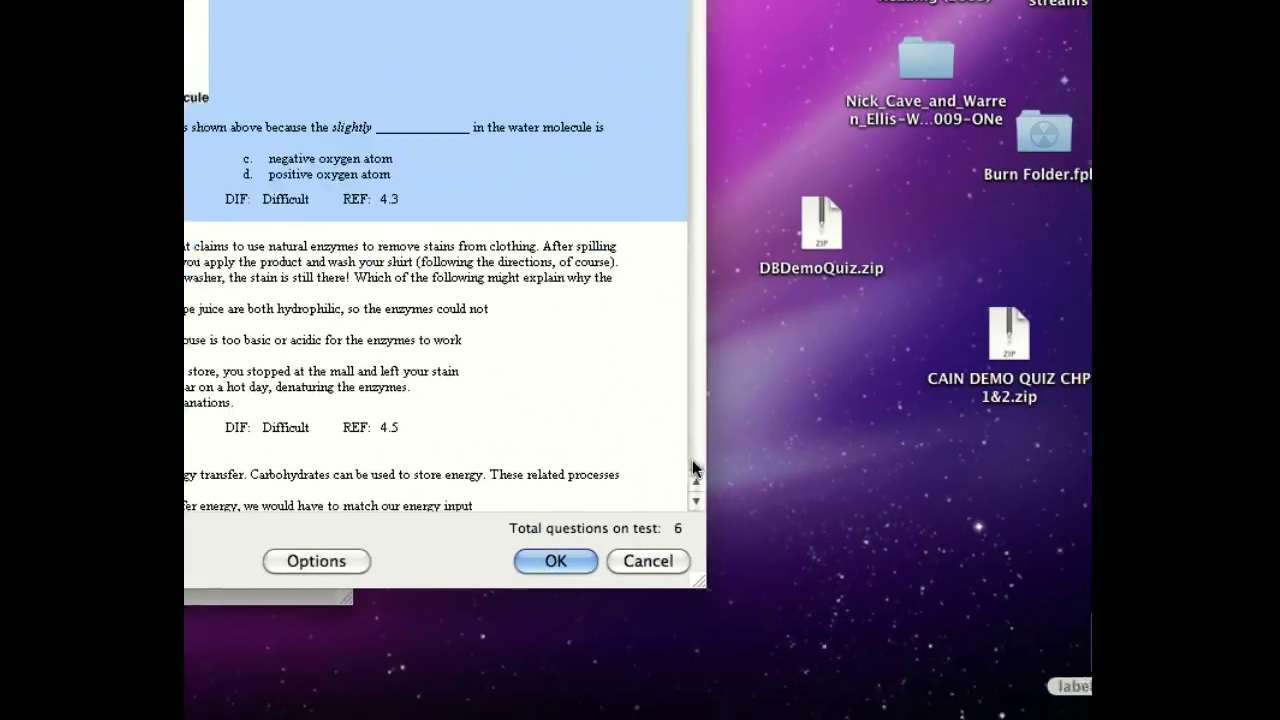
click(814, 607)
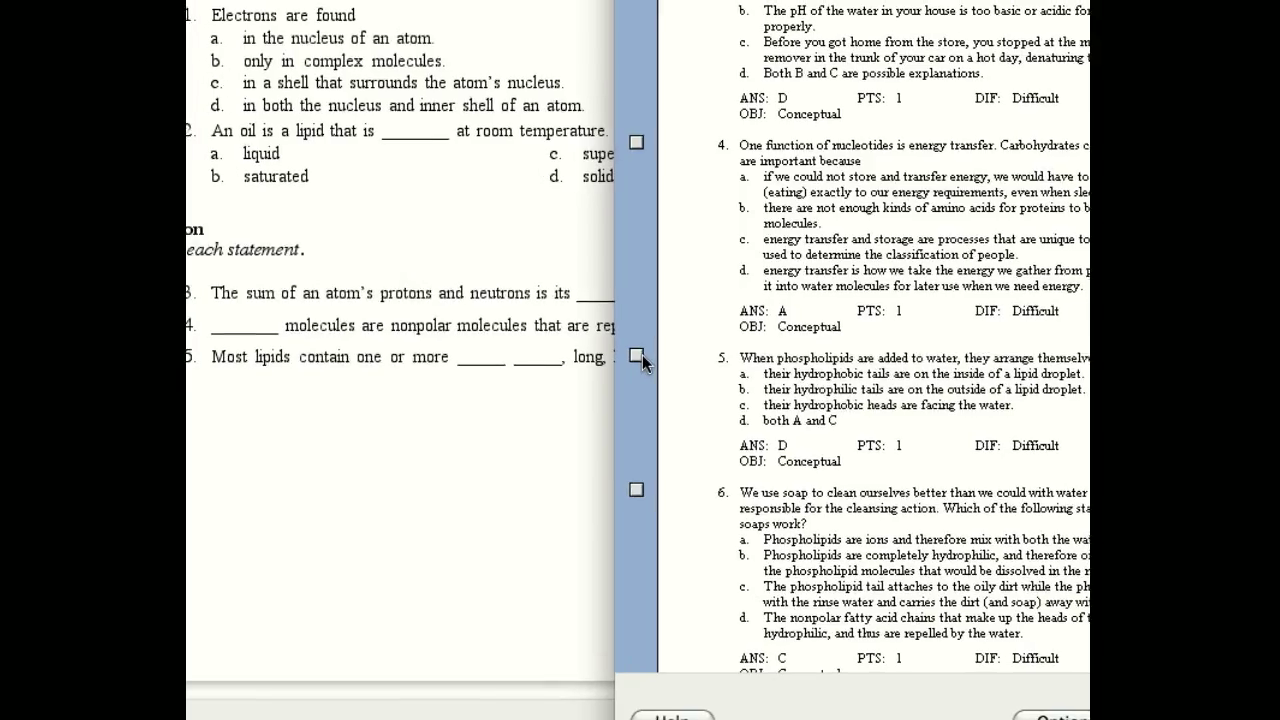
click(640, 356)
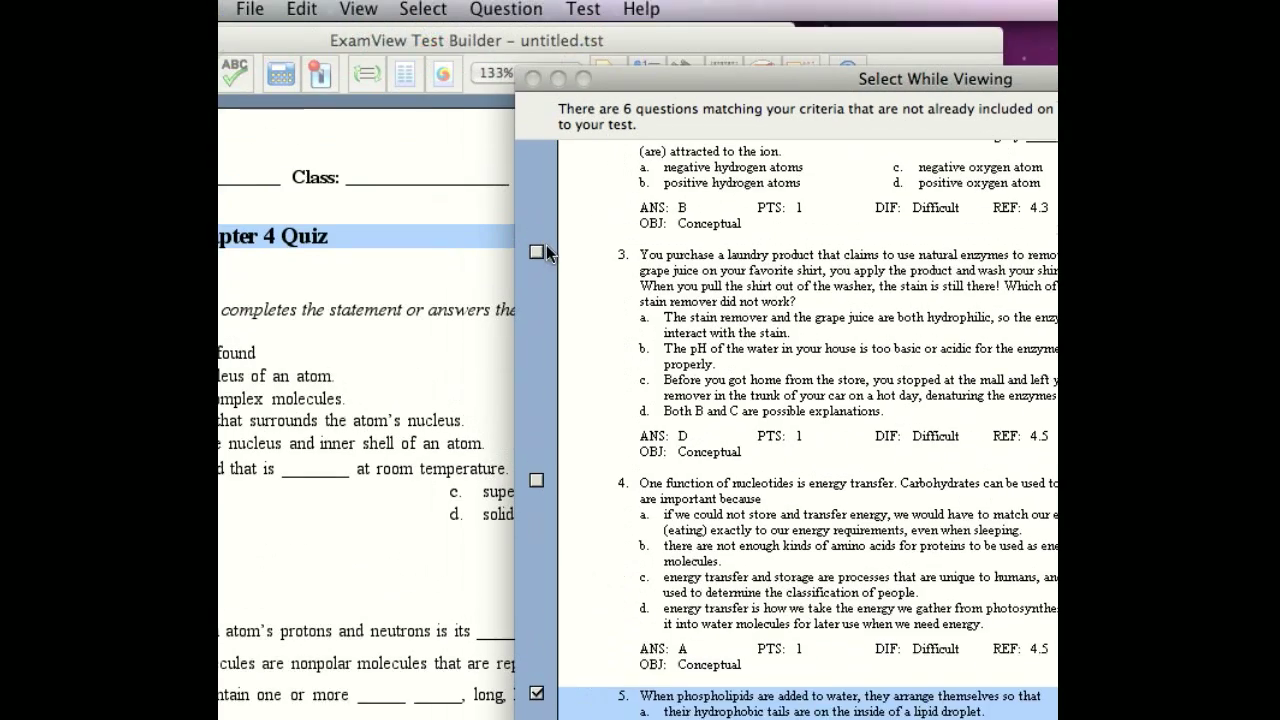
click(537, 252)
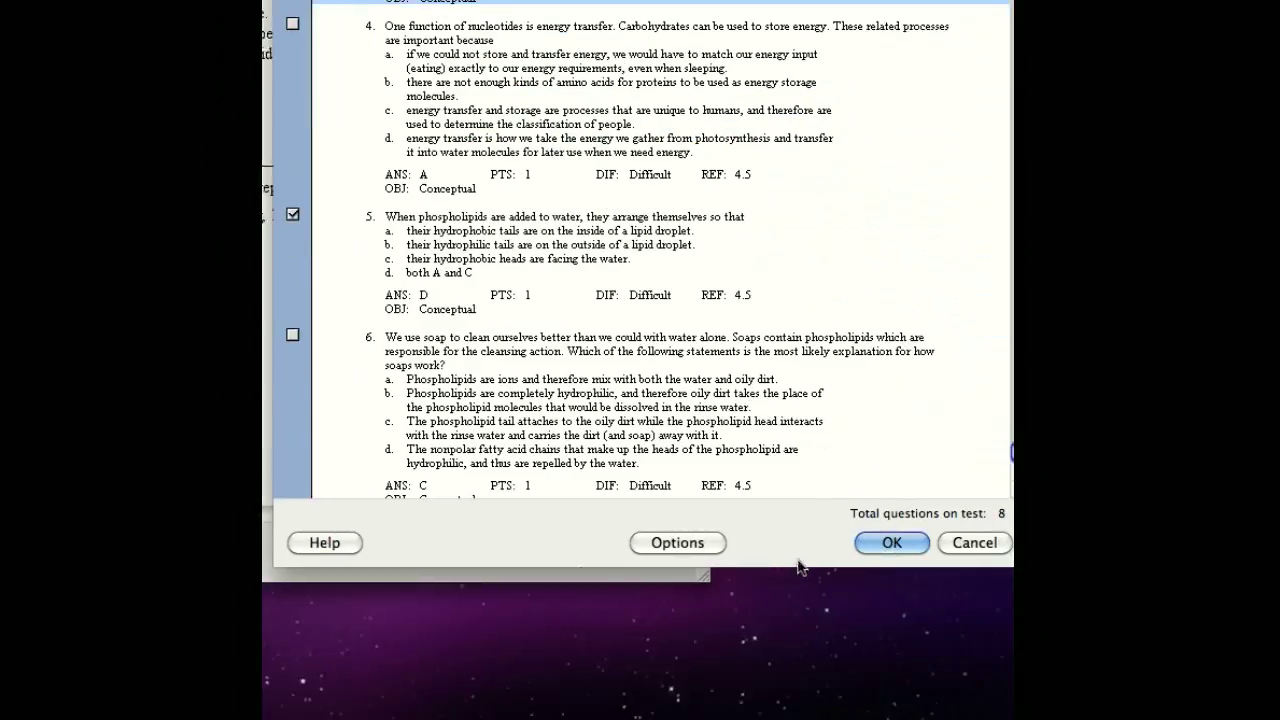
click(860, 542)
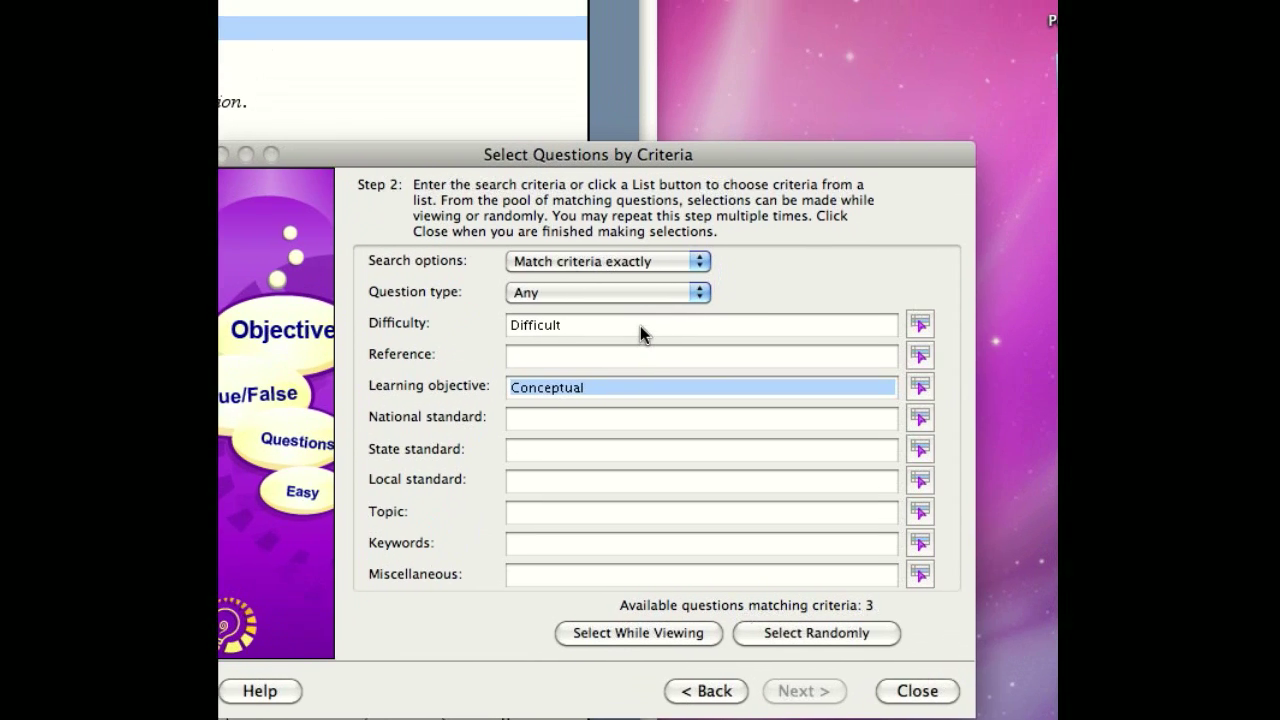
Change the criteria to Easy difficulty and the Applied learning objective.
click(650, 289)
click(928, 296)
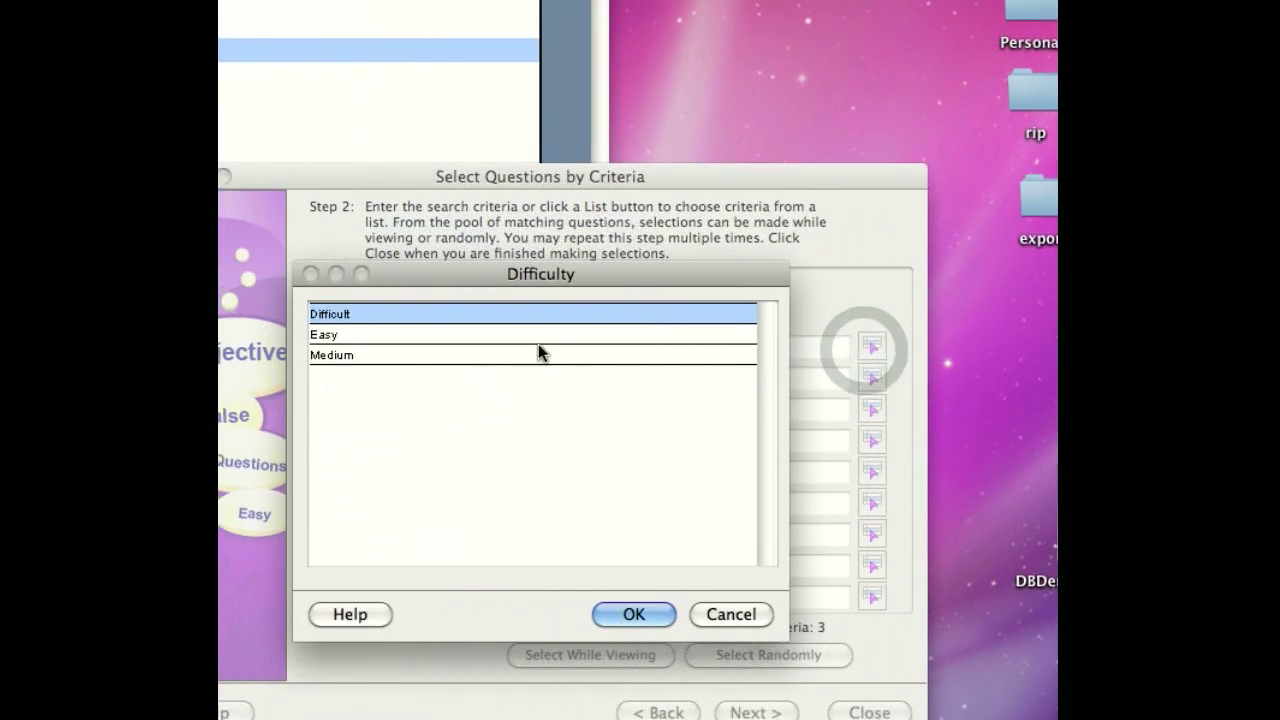
click(408, 341)
click(695, 631)
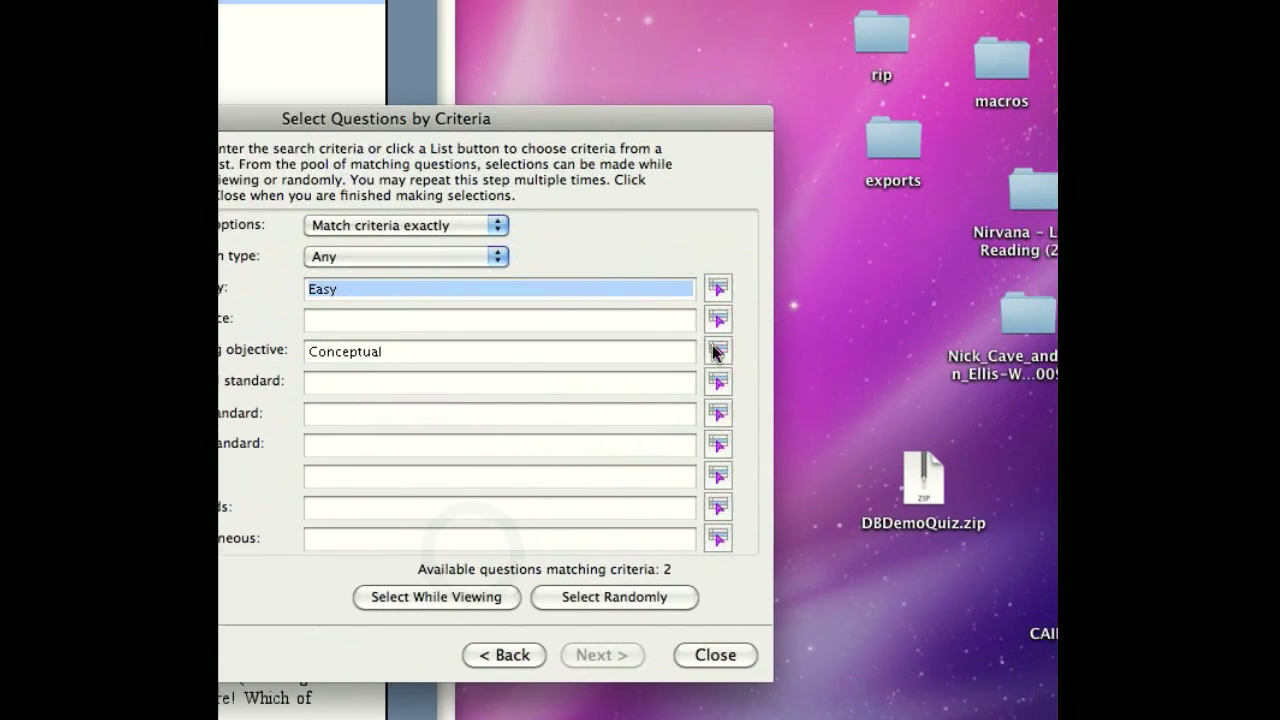
click(886, 177)
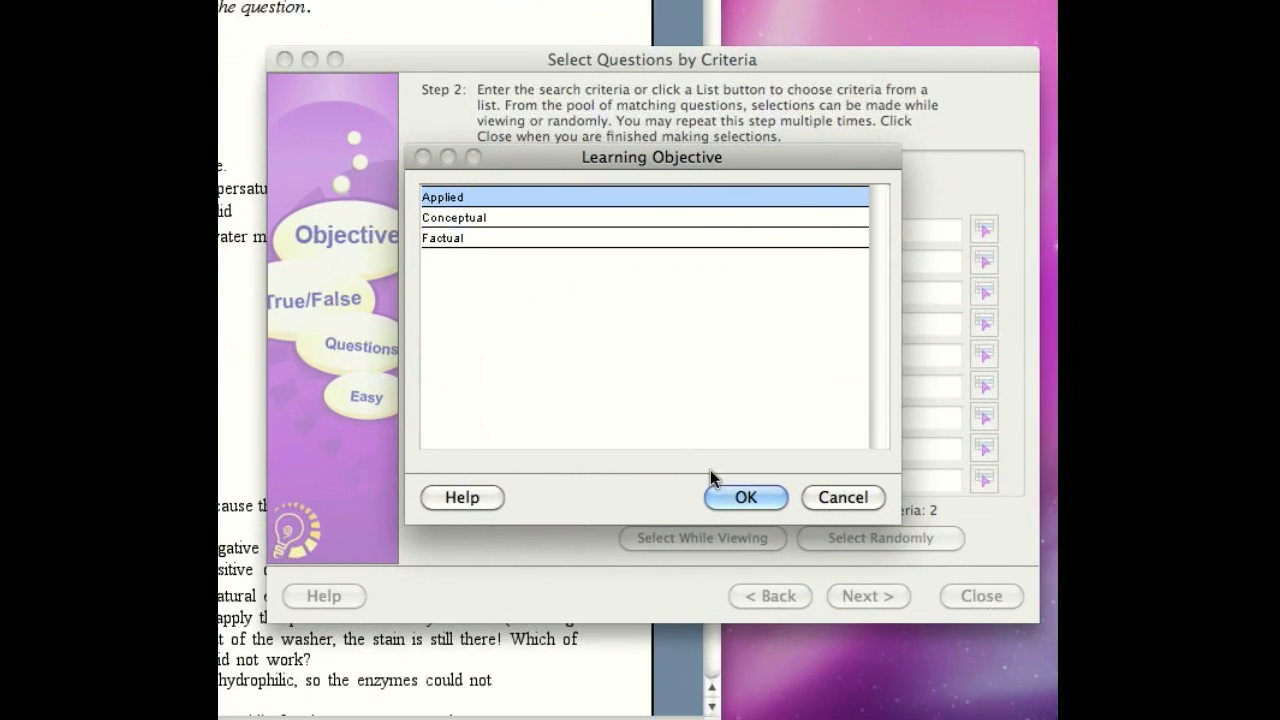
click(853, 633)
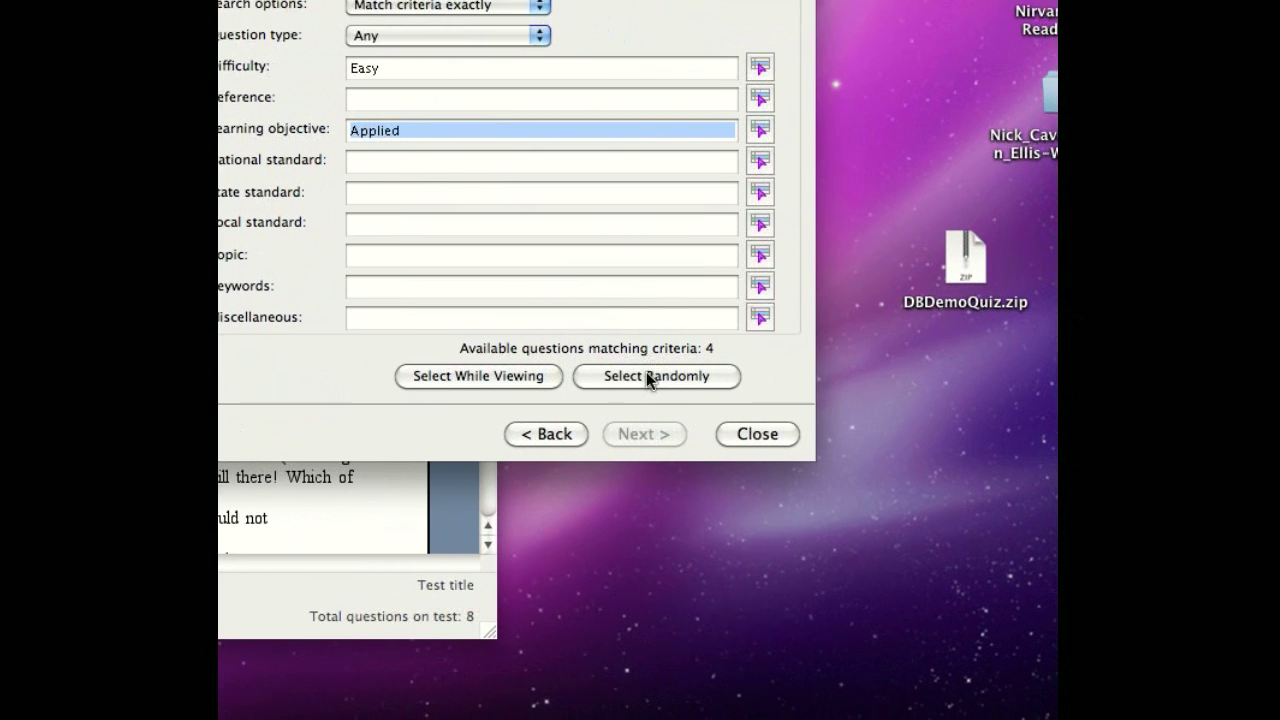
Add 4 random matching questions and close the wizard, totalling 12 questions.
click(644, 369)
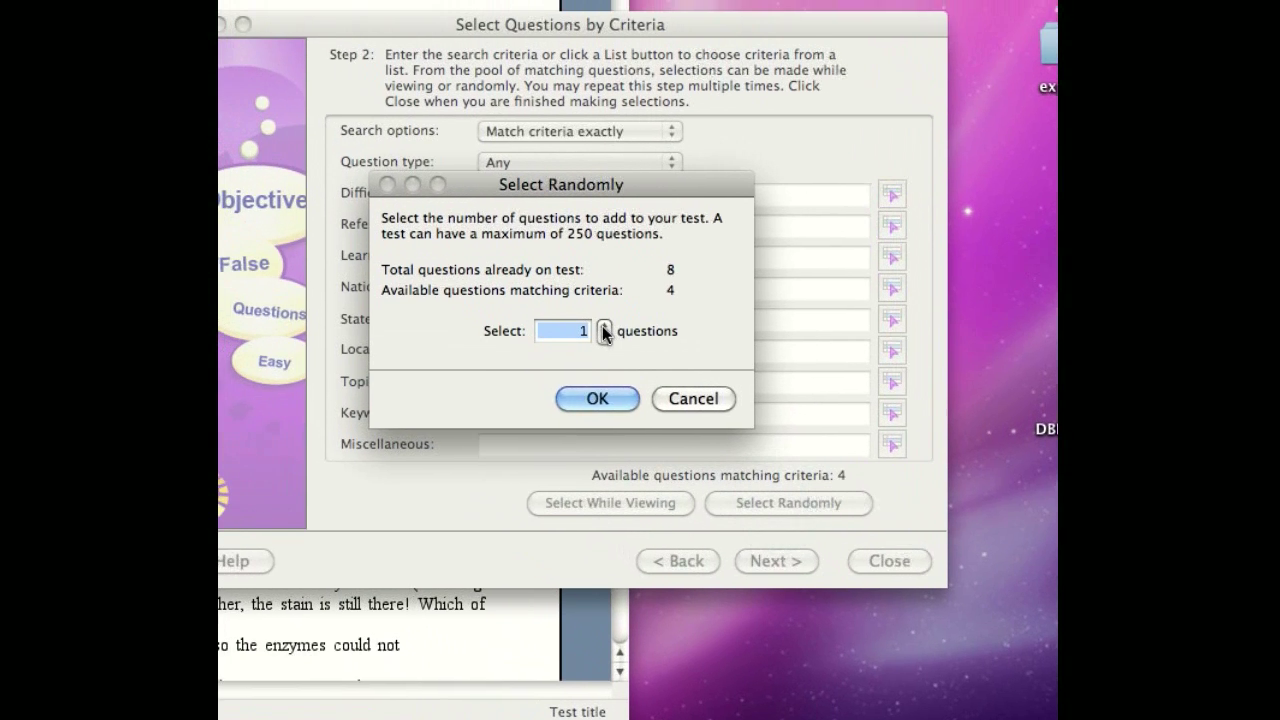
click(464, 186)
click(464, 186)
click(464, 186)
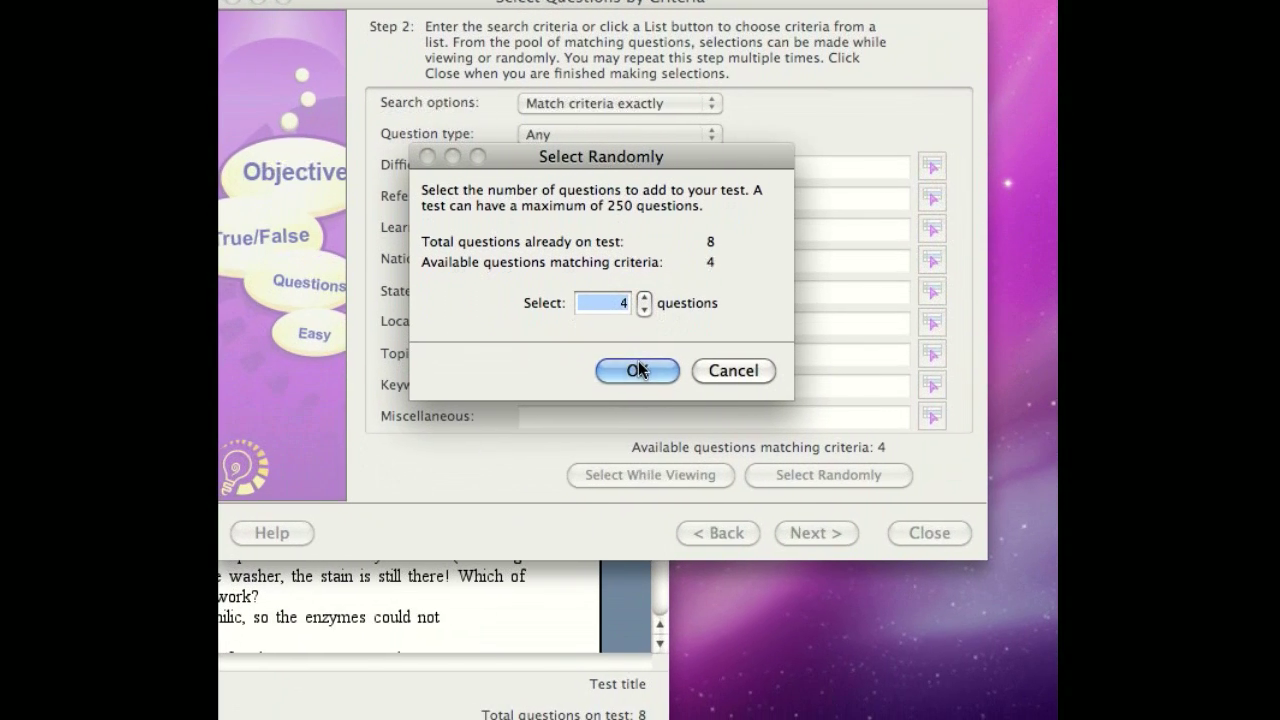
click(638, 367)
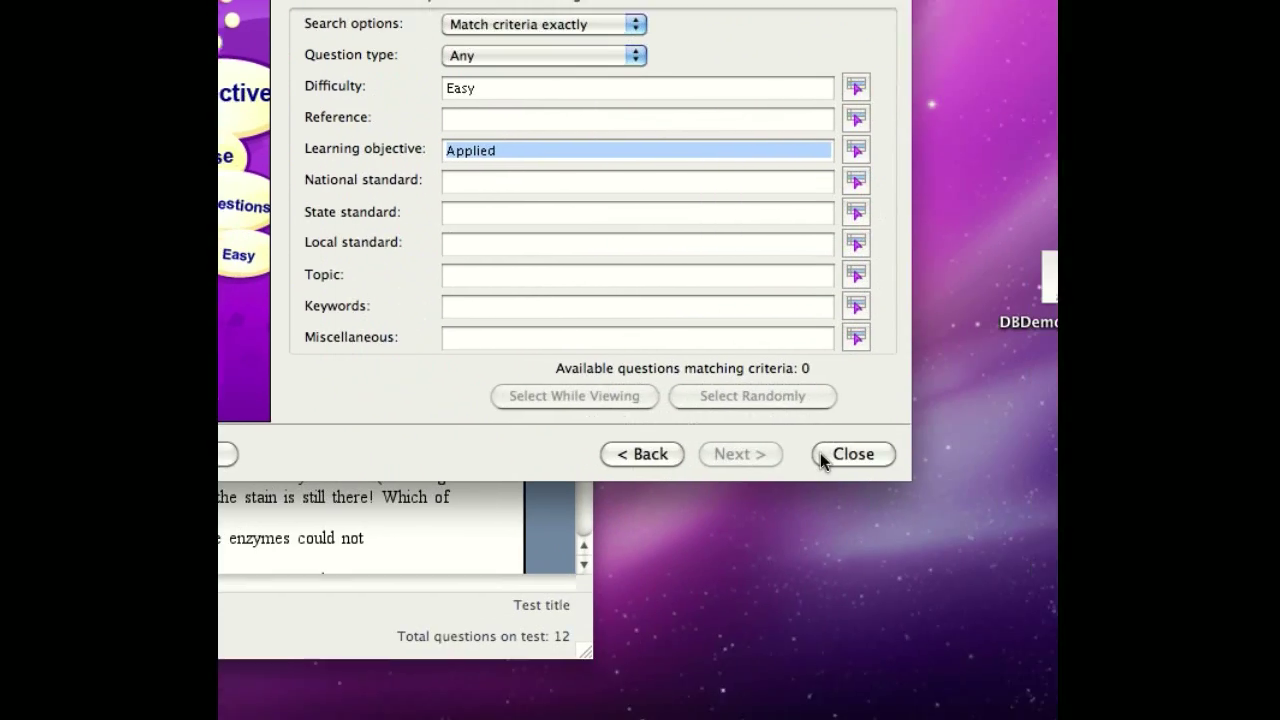
click(835, 452)
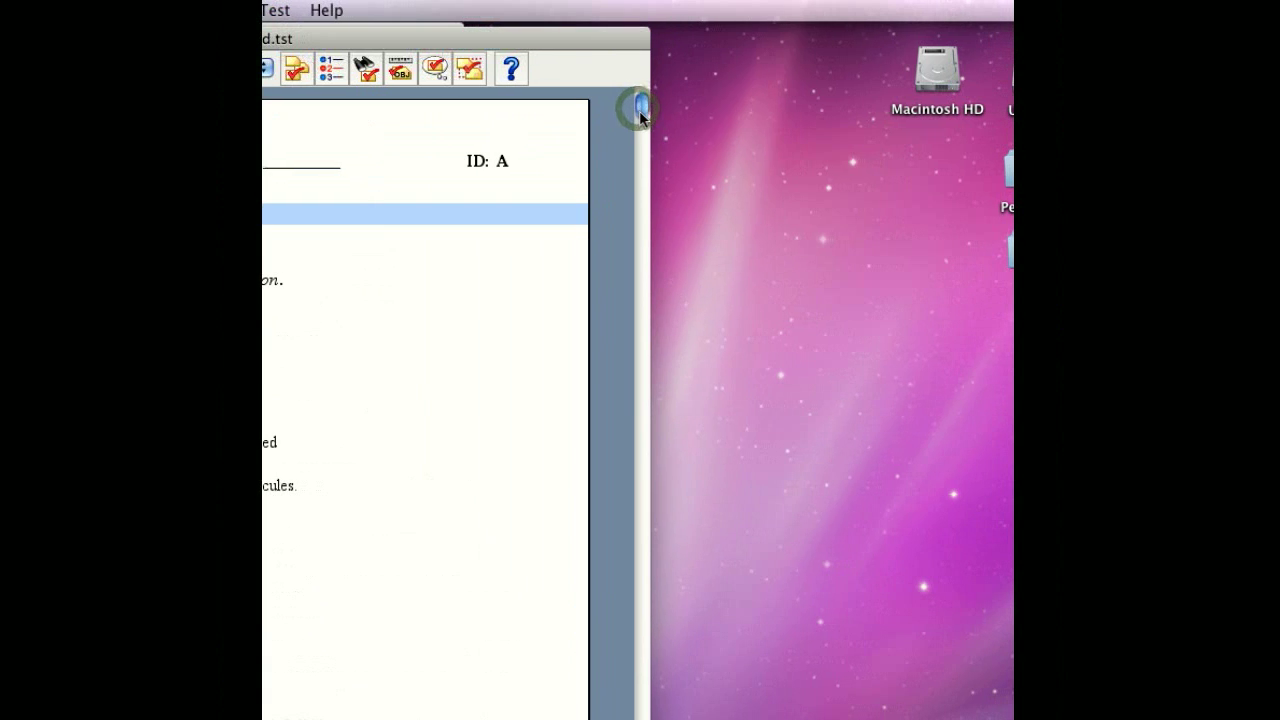
drag(661, 197, 666, 238)
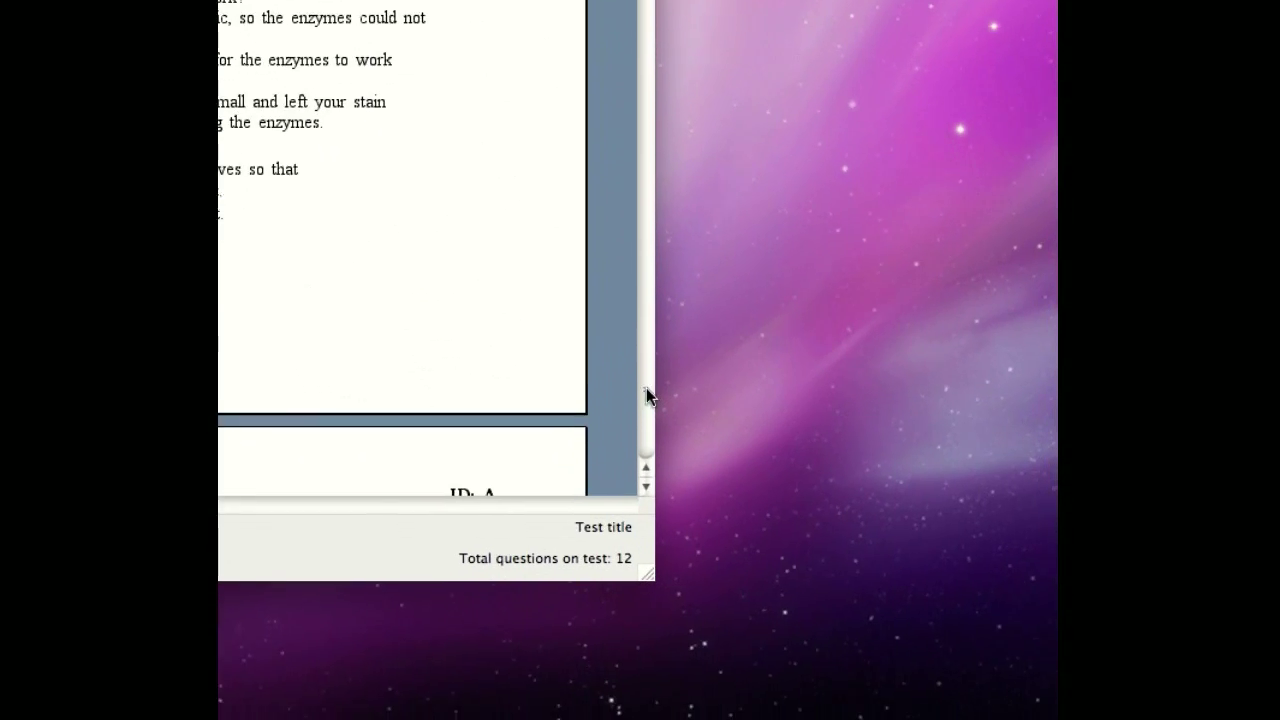
Scroll the quiz document down to the answer key for all 12 questions.
click(643, 371)
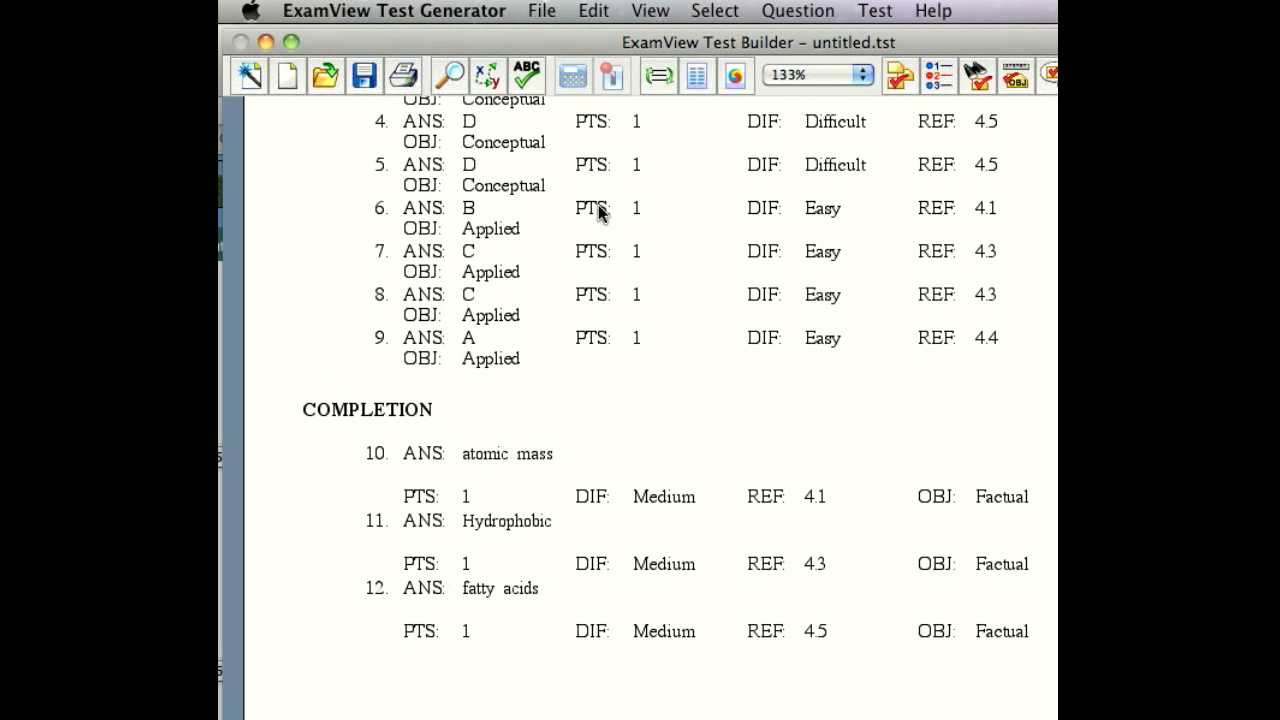
click(553, 20)
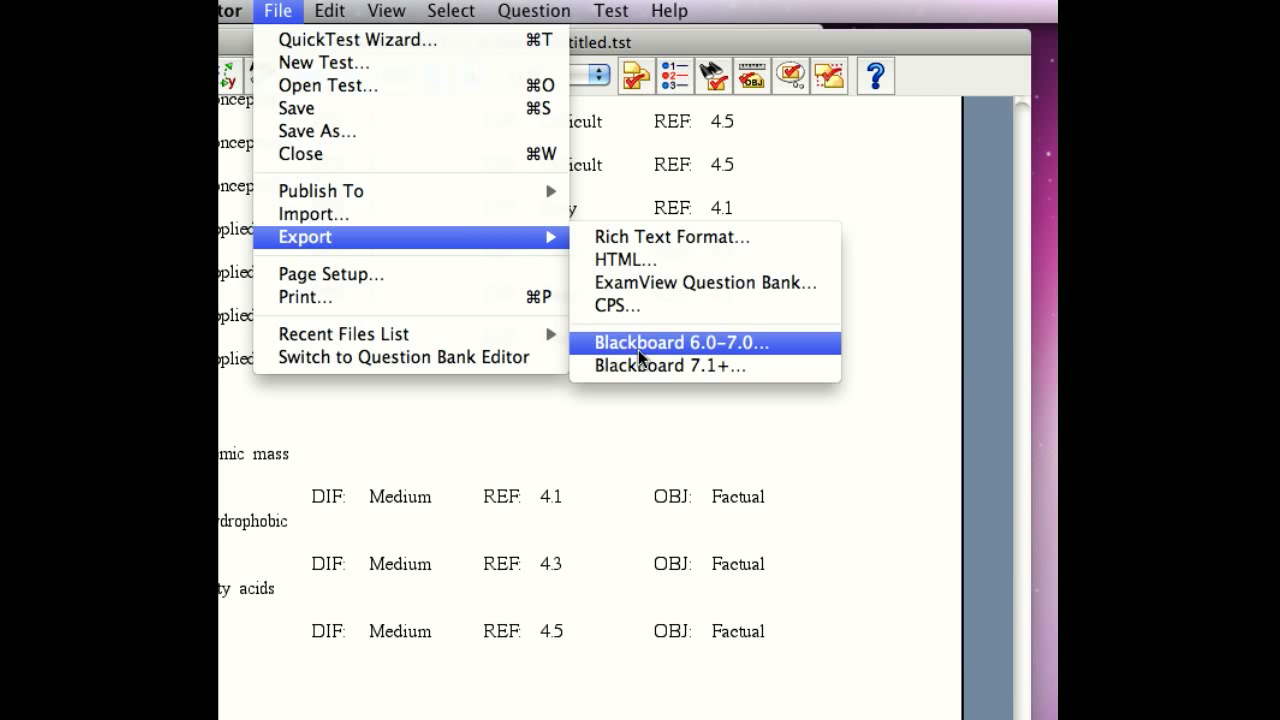
Export the test in Blackboard 6.0–7.0 format as DBChapter5Quiz.zip on the Desktop.
click(638, 349)
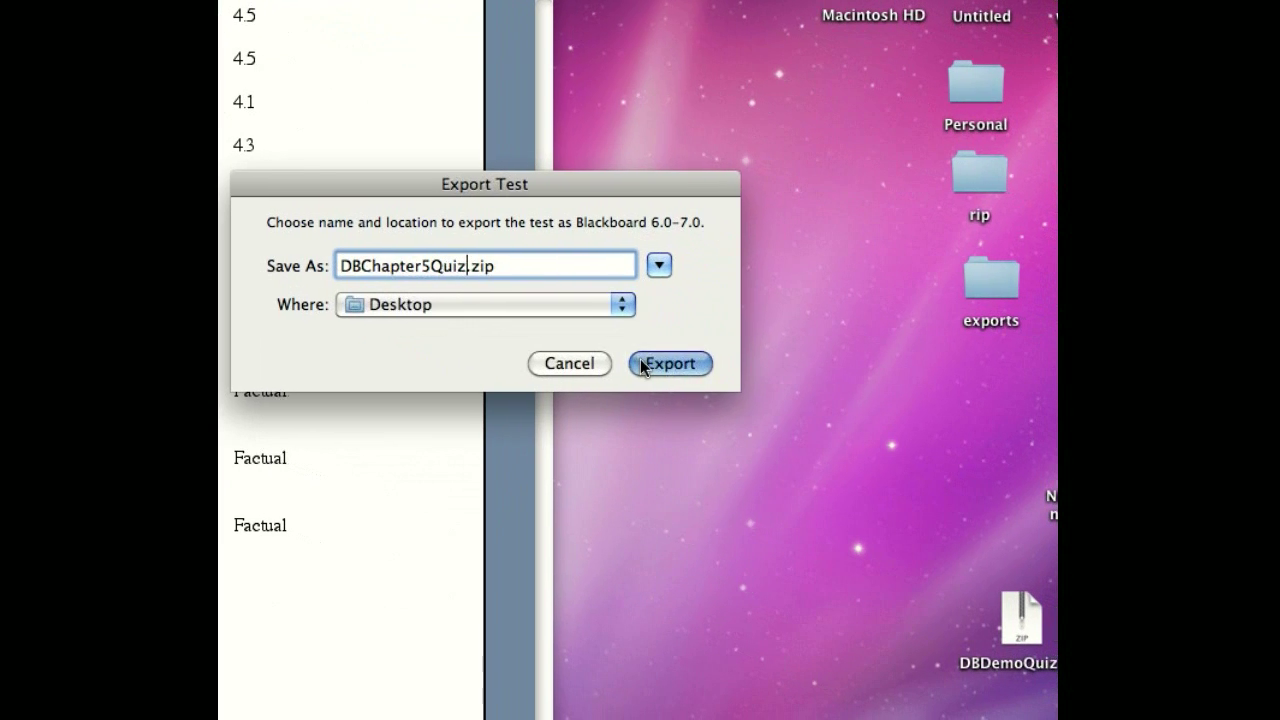
click(653, 366)
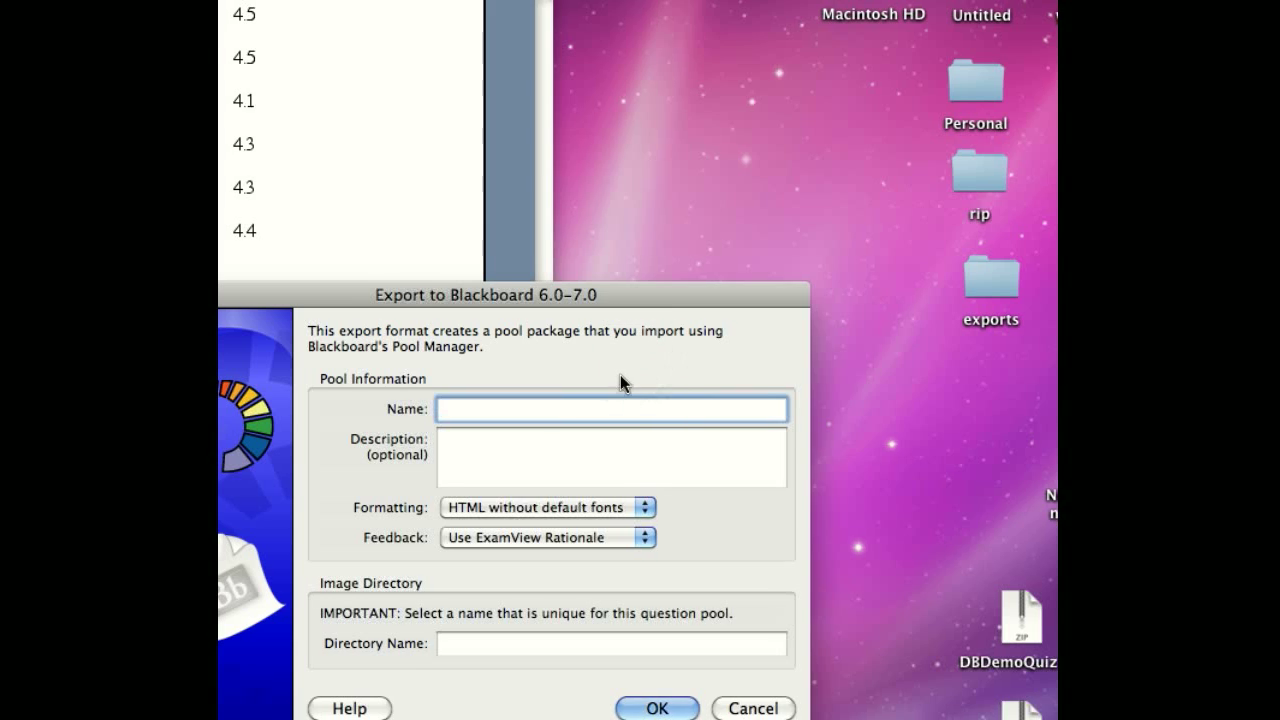
Name the pool 'Chapter 5 Demo Quiz', set image directory 'images', and finish the export.
click(612, 380)
text(Chapter)
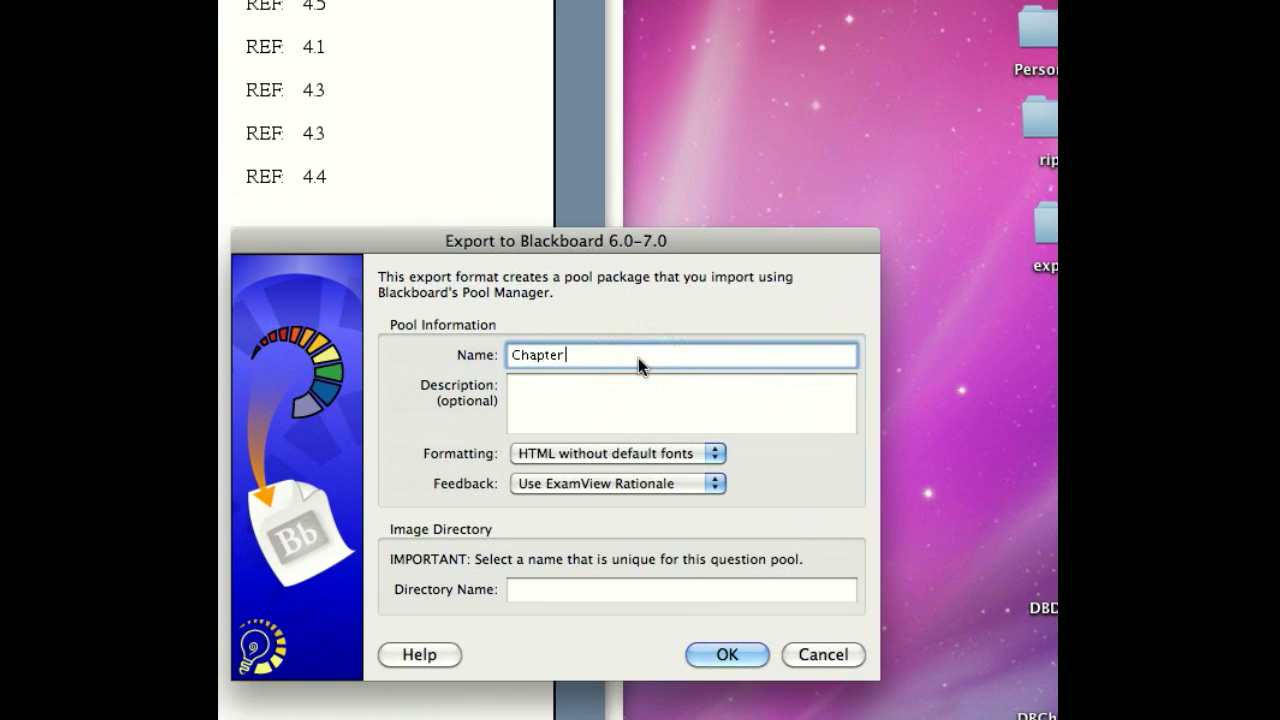
text( 5 Demo Quiz)
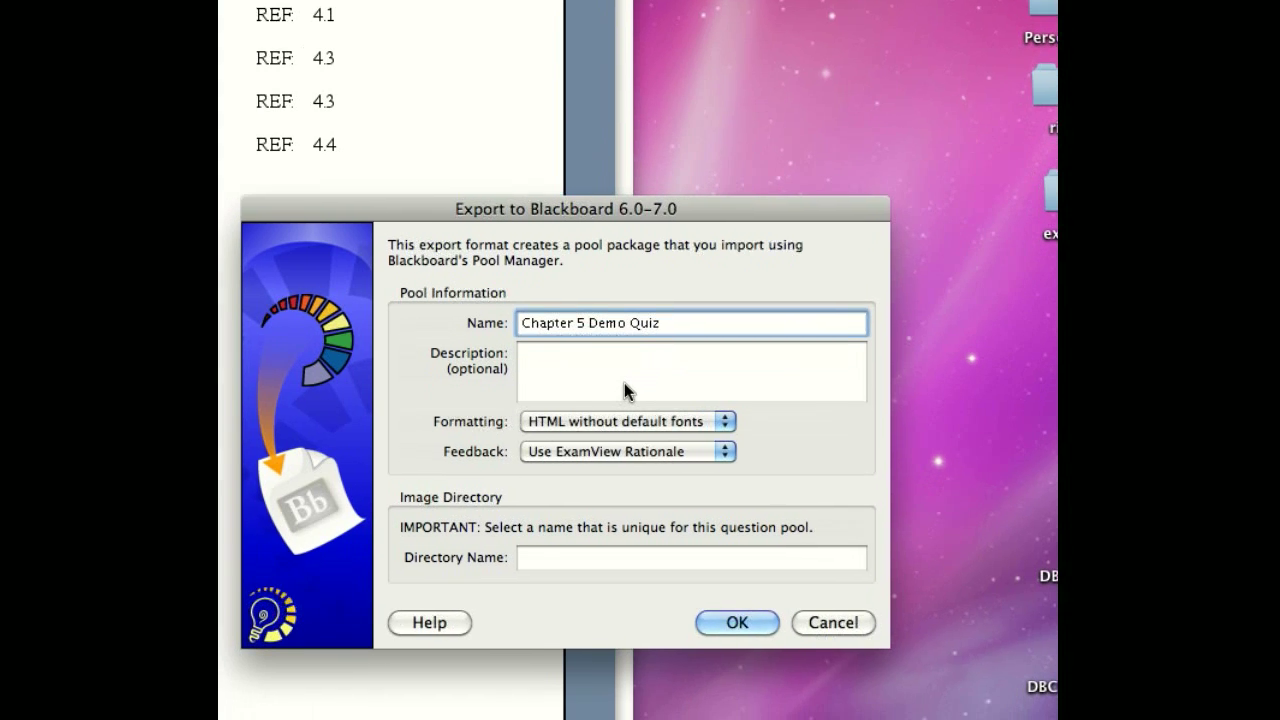
click(634, 363)
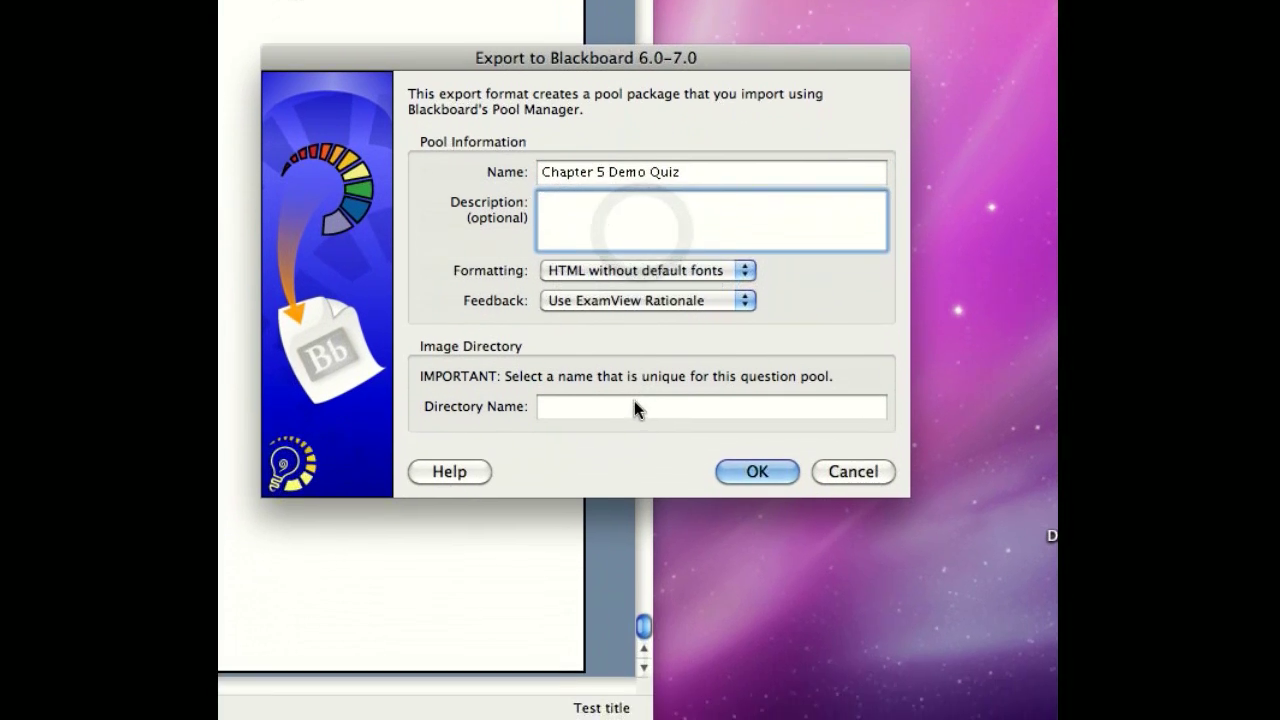
click(633, 467)
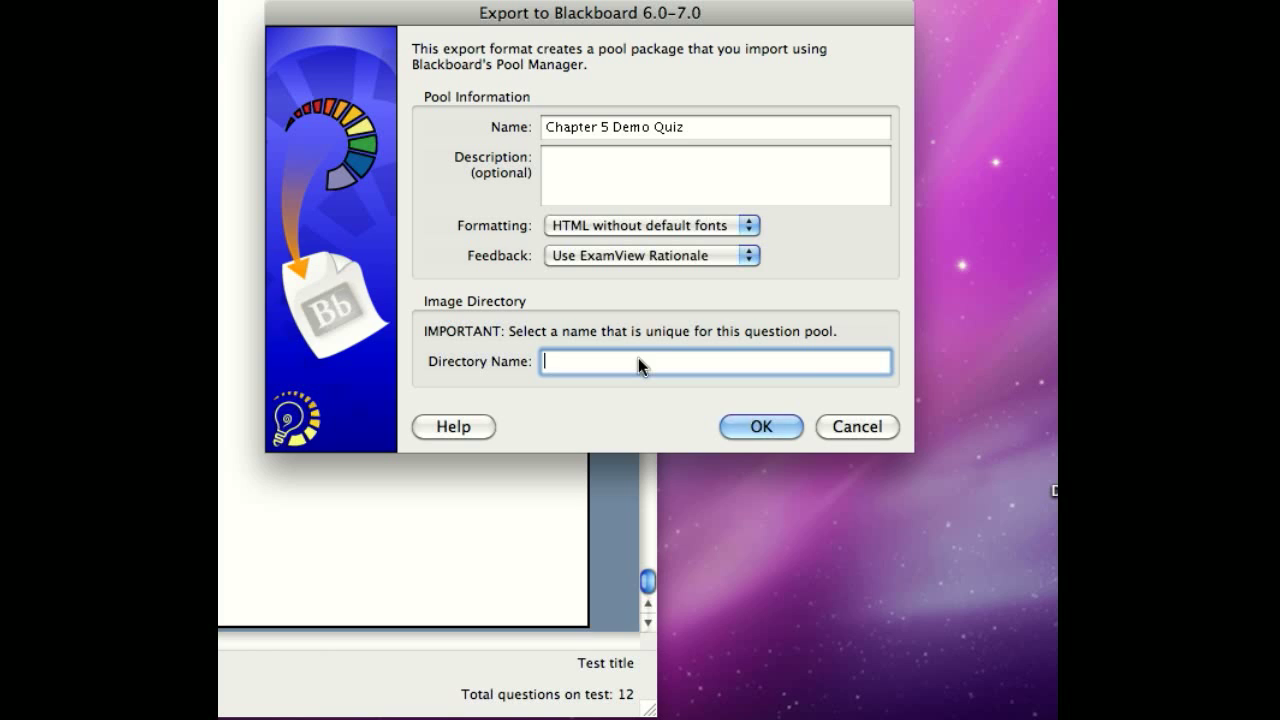
text(imag)
key(BackSpace)
key(BackSpace)
key(BackSpace)
key(BackSpace)
text(images)
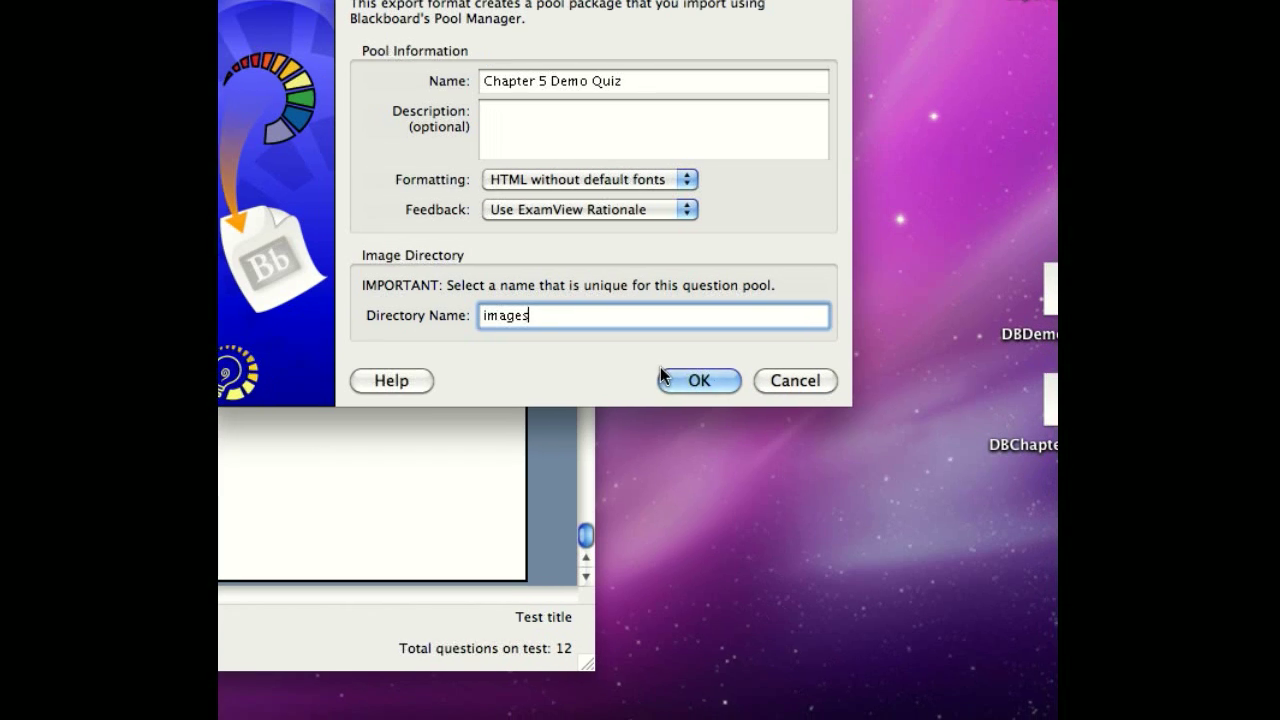
click(650, 366)
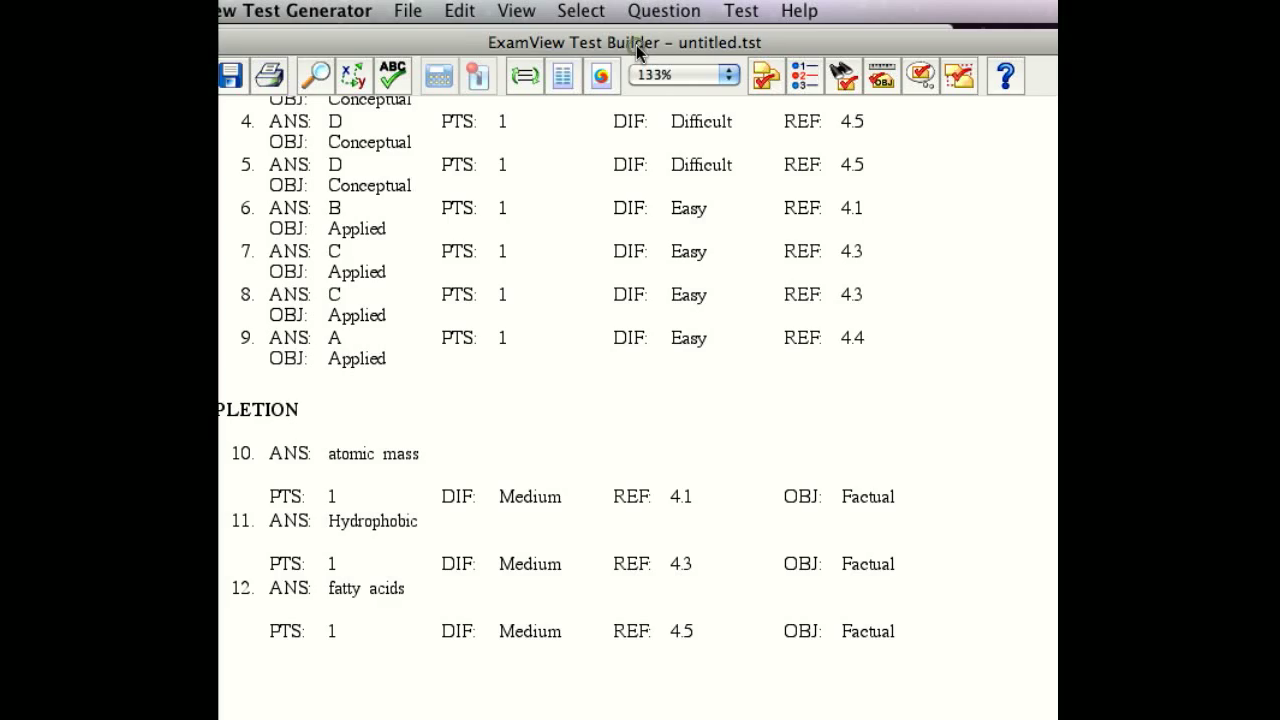
Move the test builder aside and bring the Blackboard browser window to the front.
drag(637, 50, 642, 162)
click(612, 36)
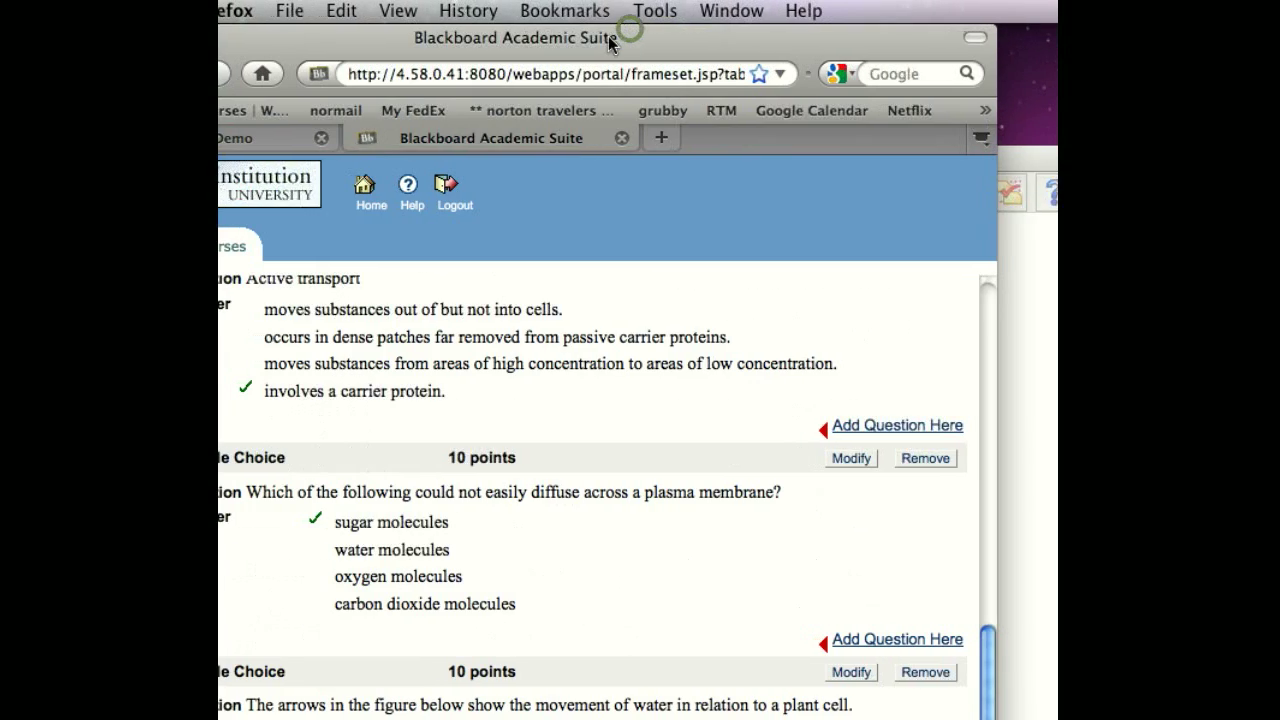
drag(612, 36, 827, 43)
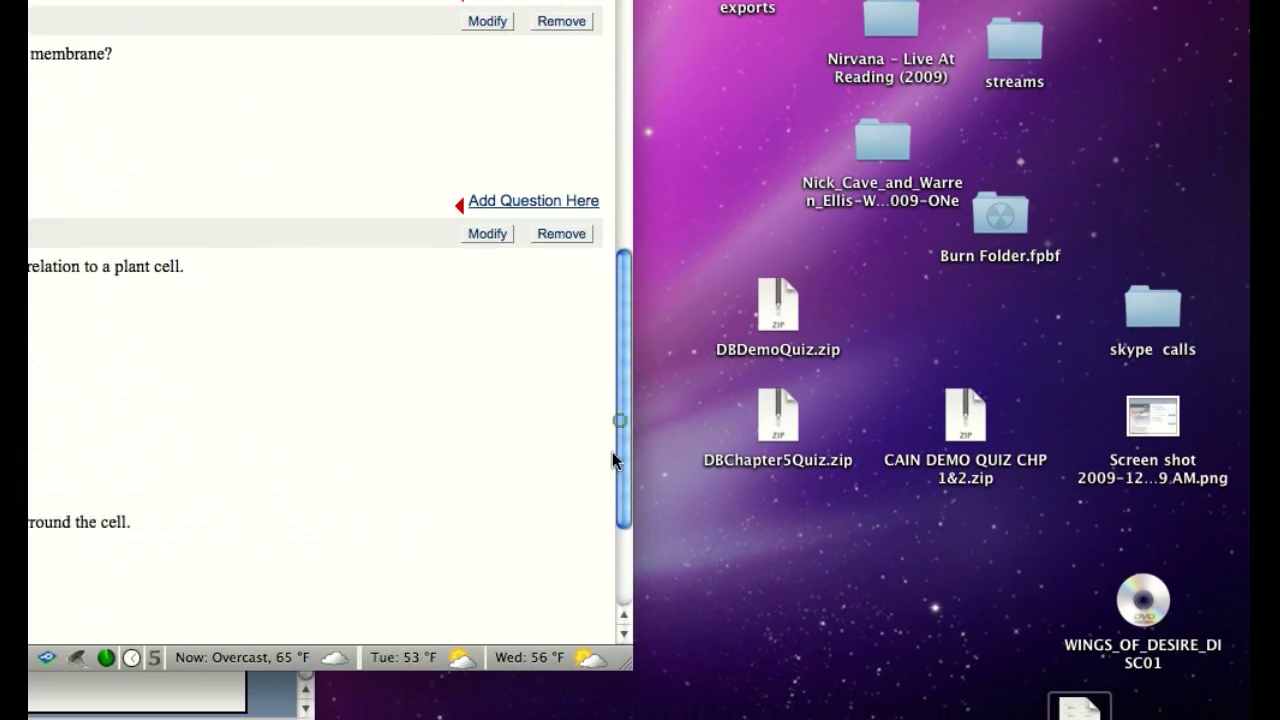
Close the current test page and open the Discover Biology course's Pool Manager.
drag(612, 453, 621, 661)
click(541, 497)
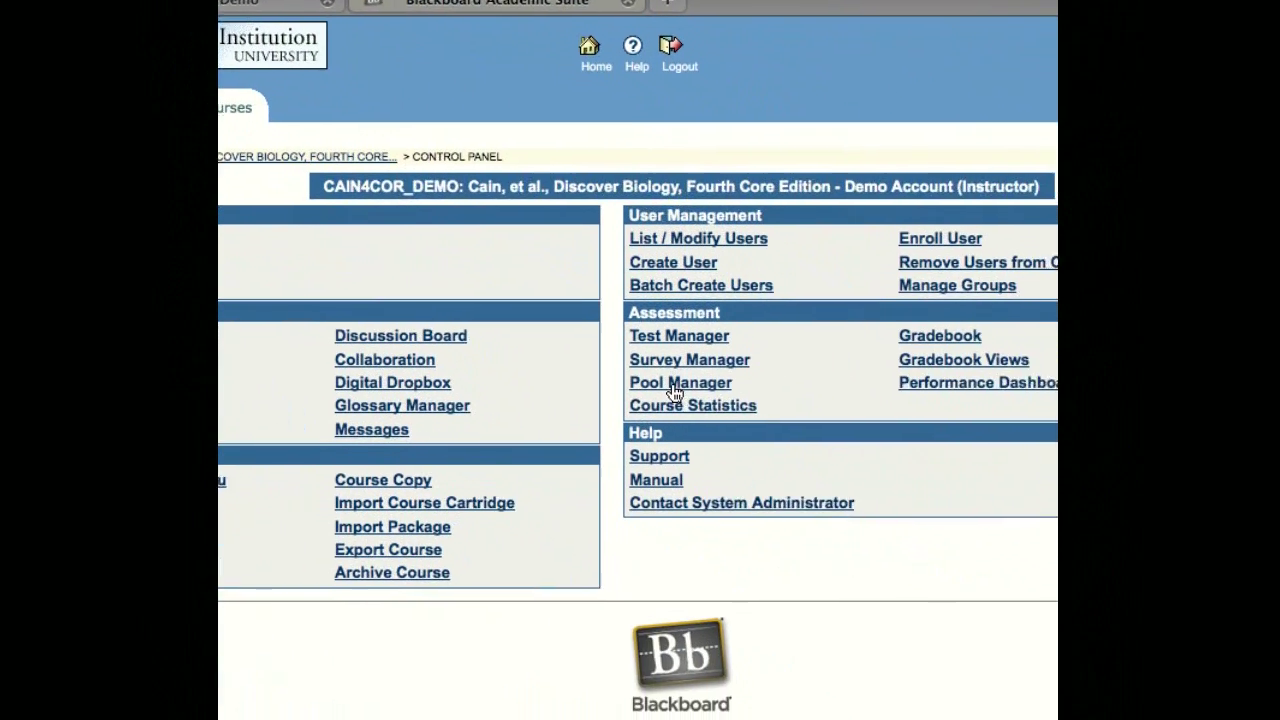
click(740, 431)
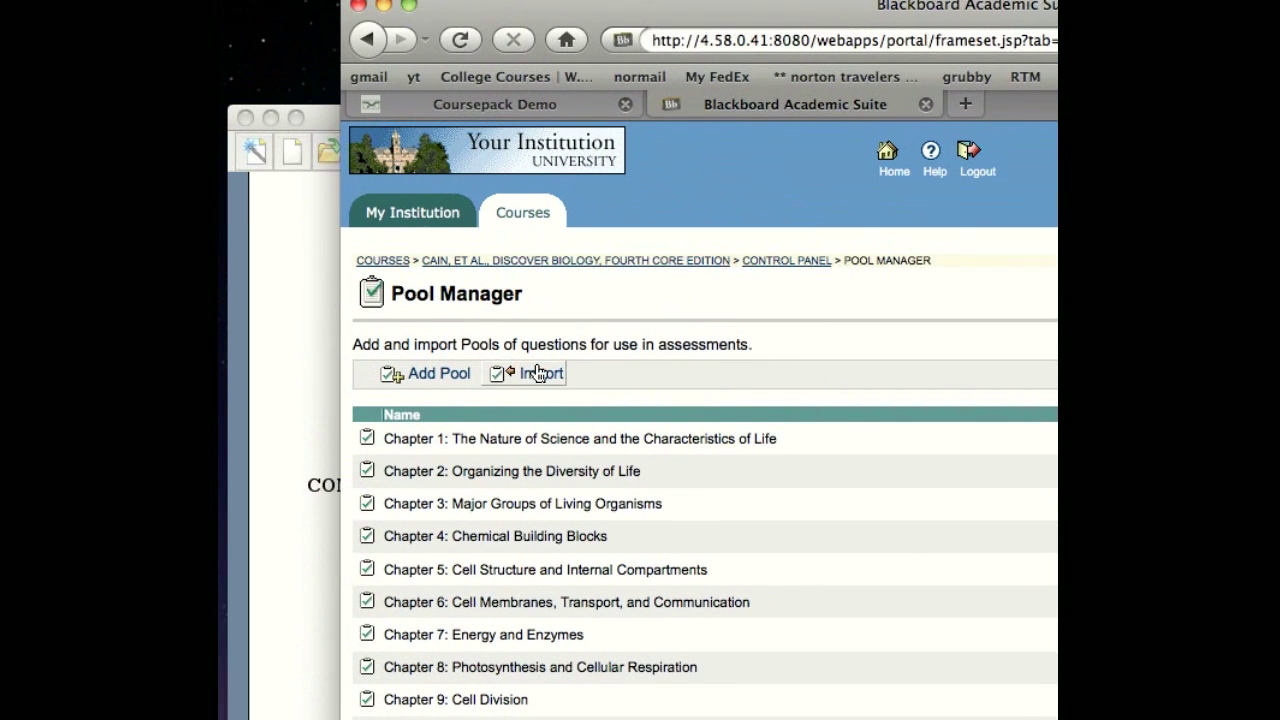
Import DBChapter5Quiz.zip as a new question pool and confirm the Import Complete page.
click(536, 373)
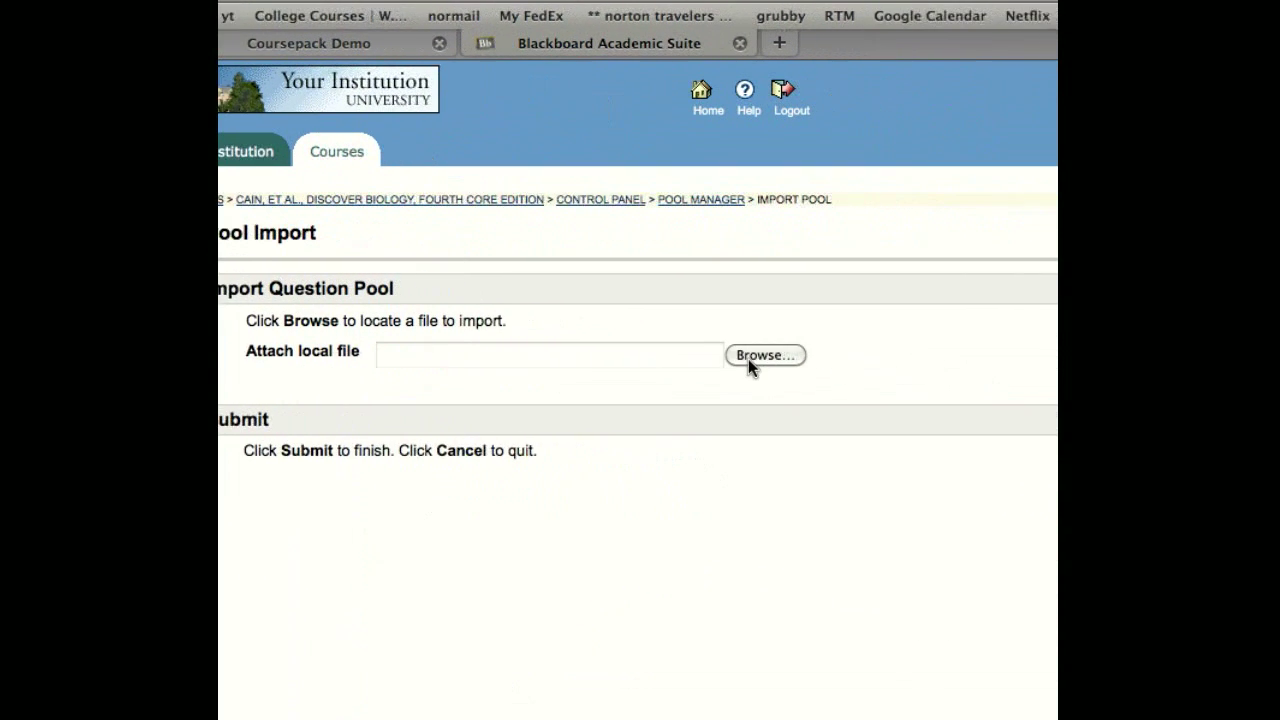
click(656, 356)
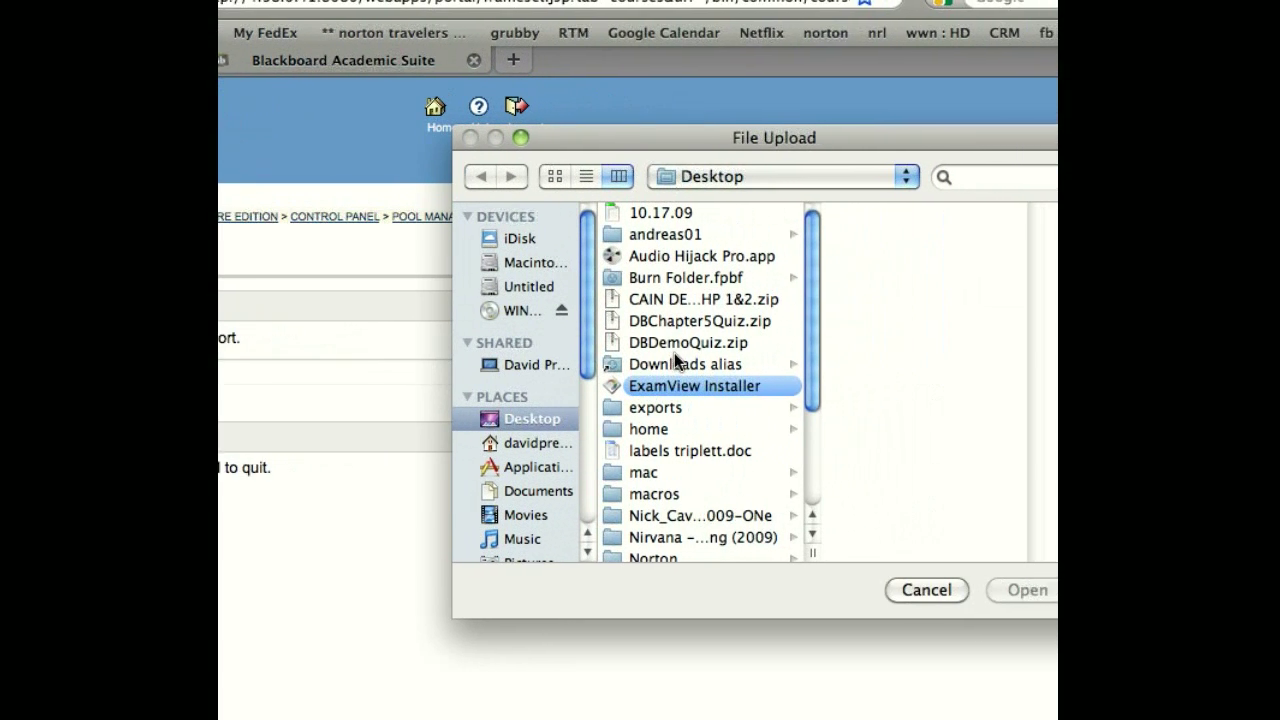
click(640, 354)
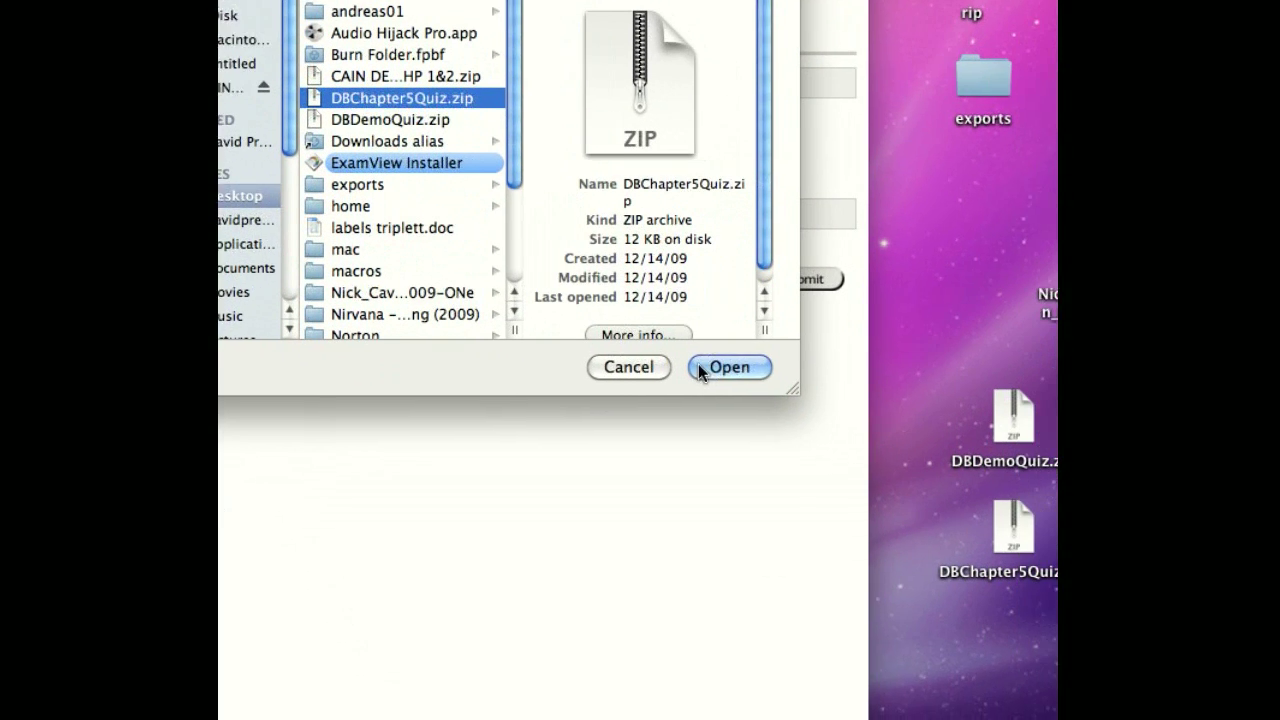
click(706, 368)
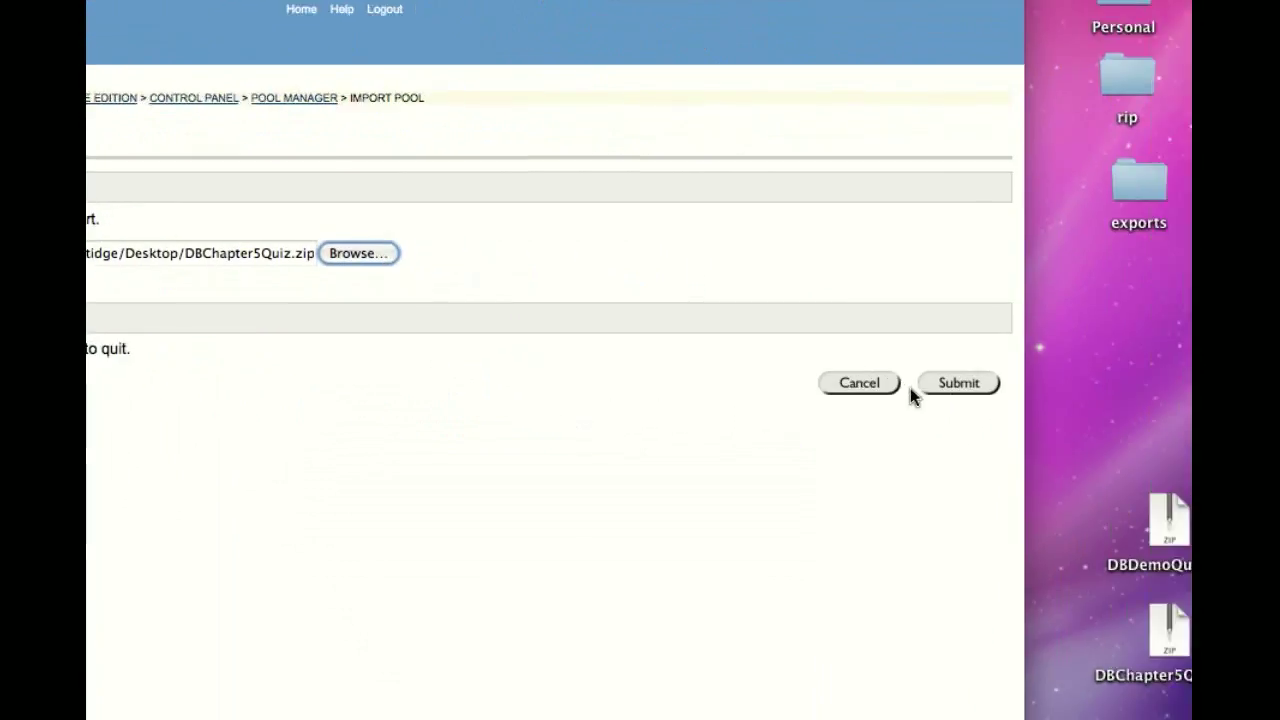
click(694, 366)
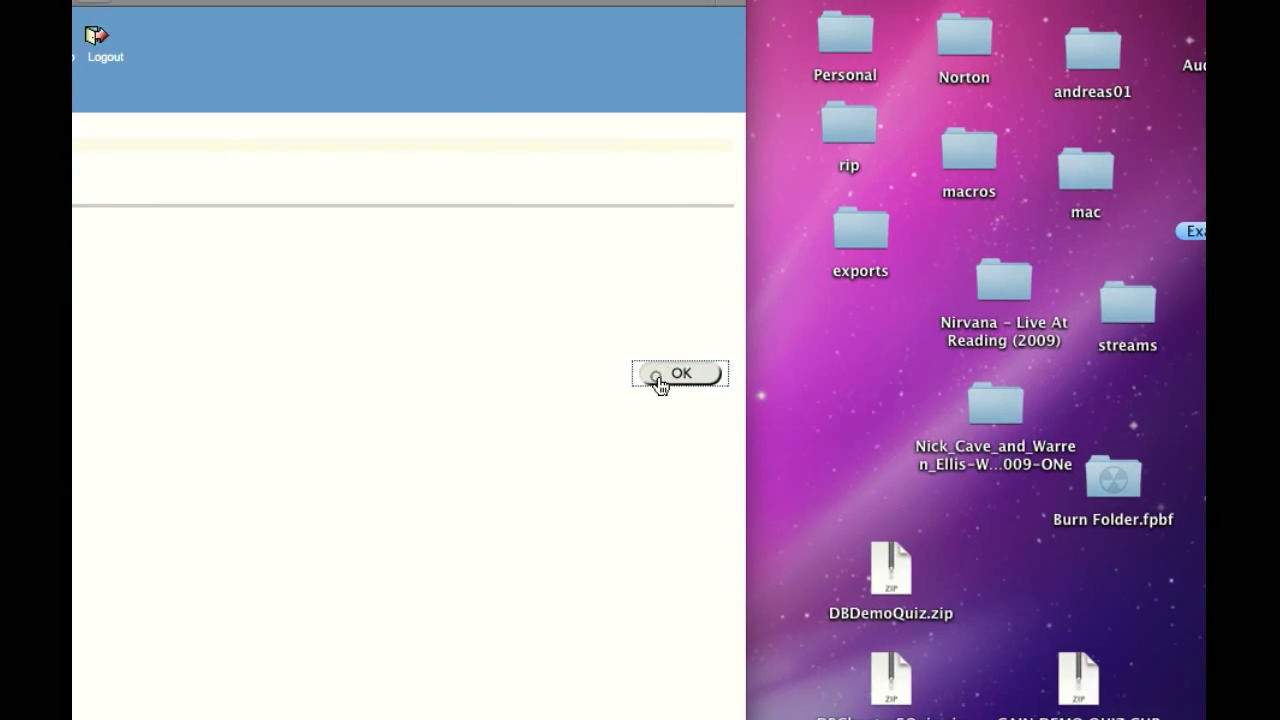
click(1279, 384)
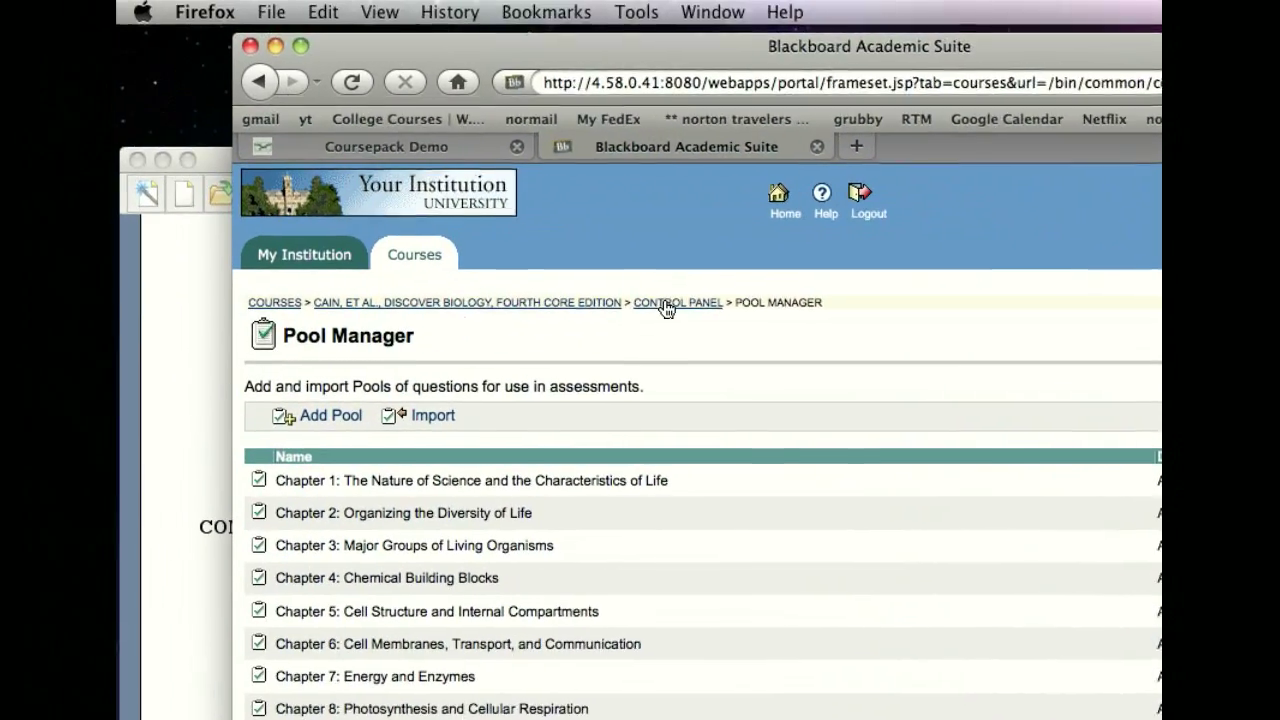
Create a new test named Chapter 5 Demo Quiz from the Test Manager.
click(667, 305)
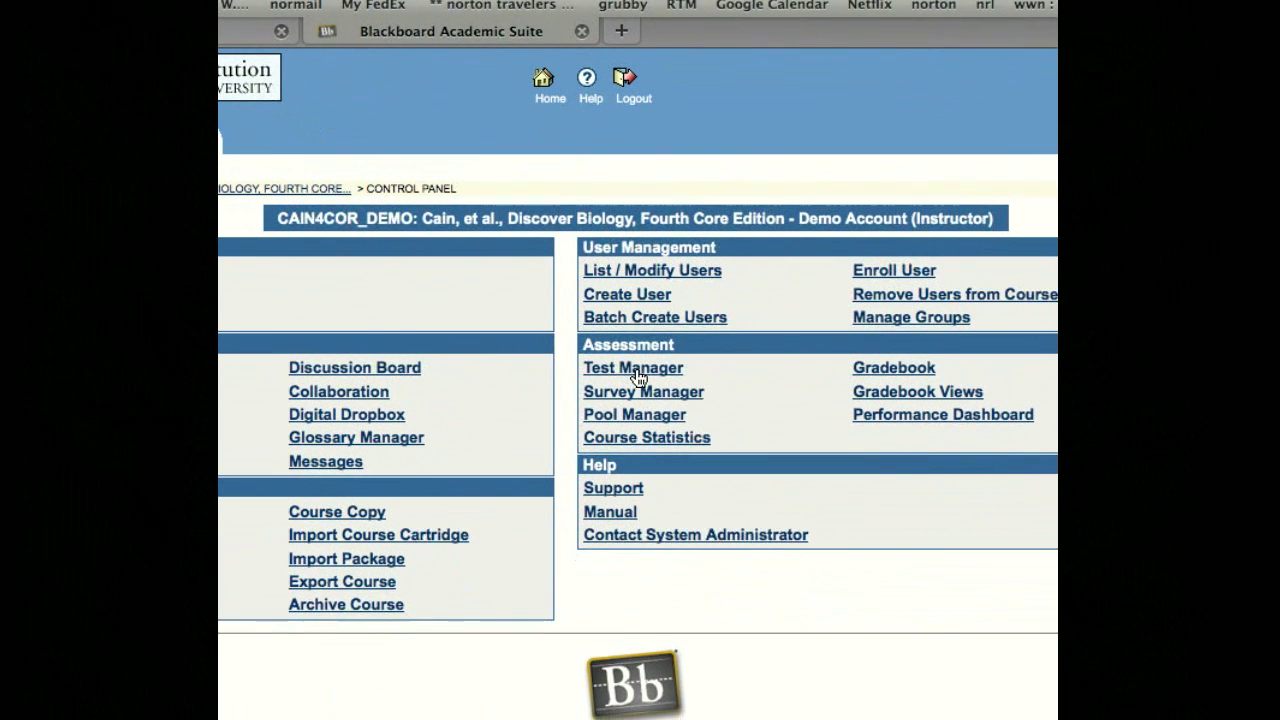
click(641, 447)
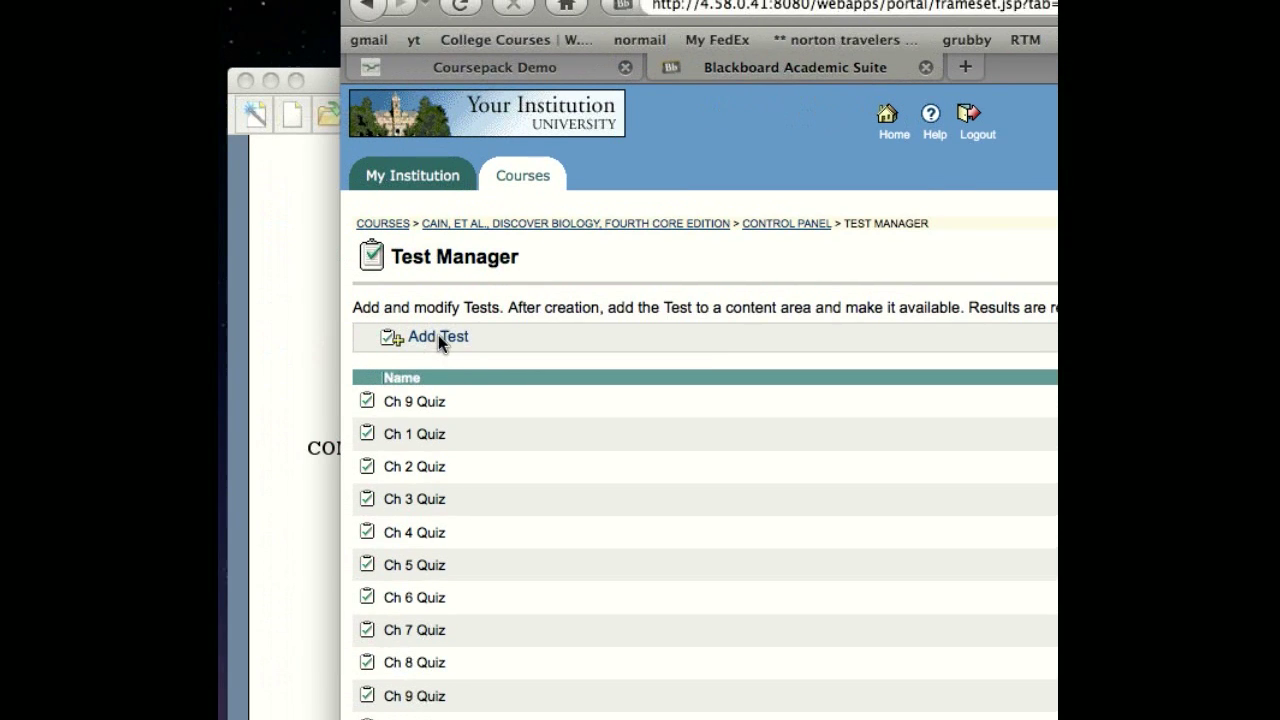
click(438, 338)
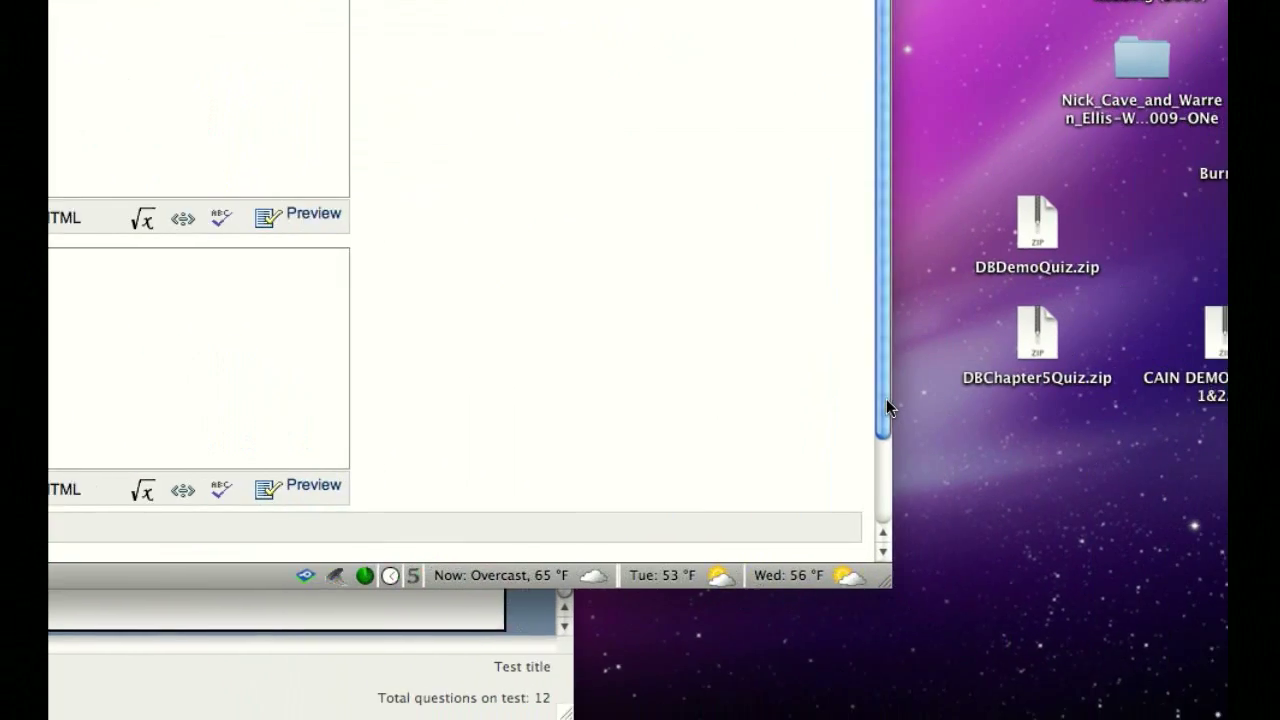
drag(1128, 462, 1128, 545)
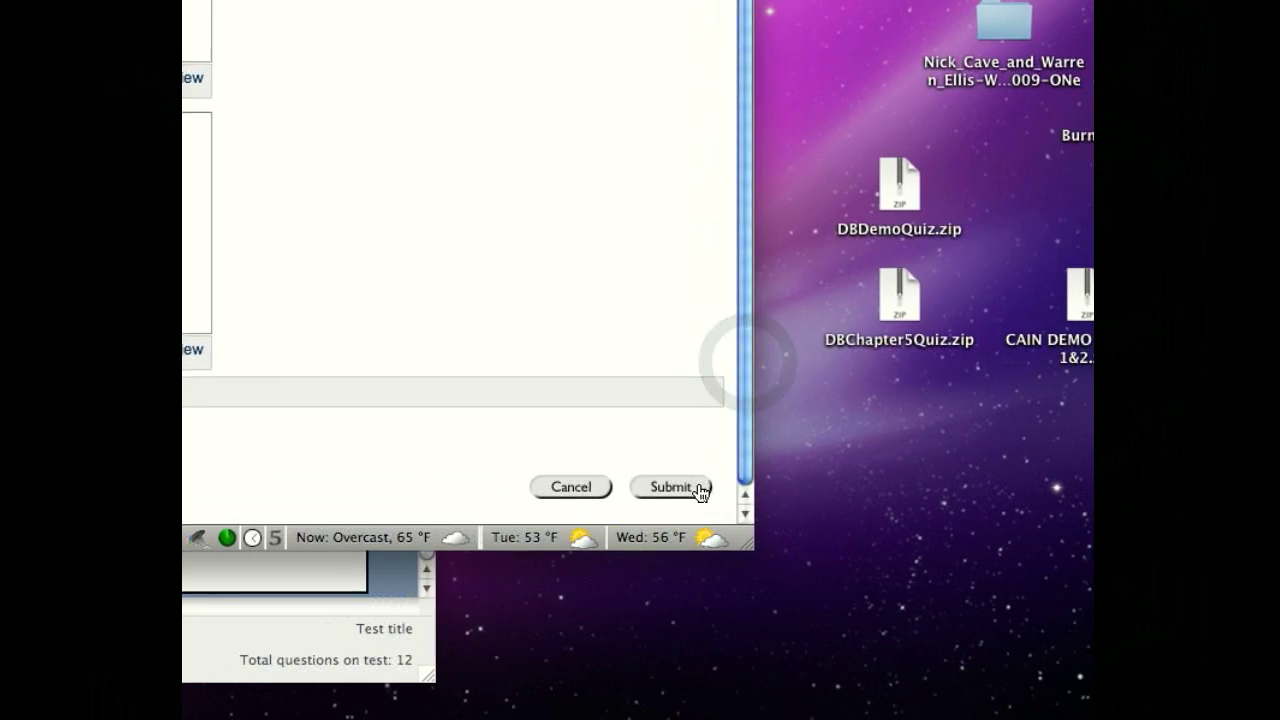
click(690, 487)
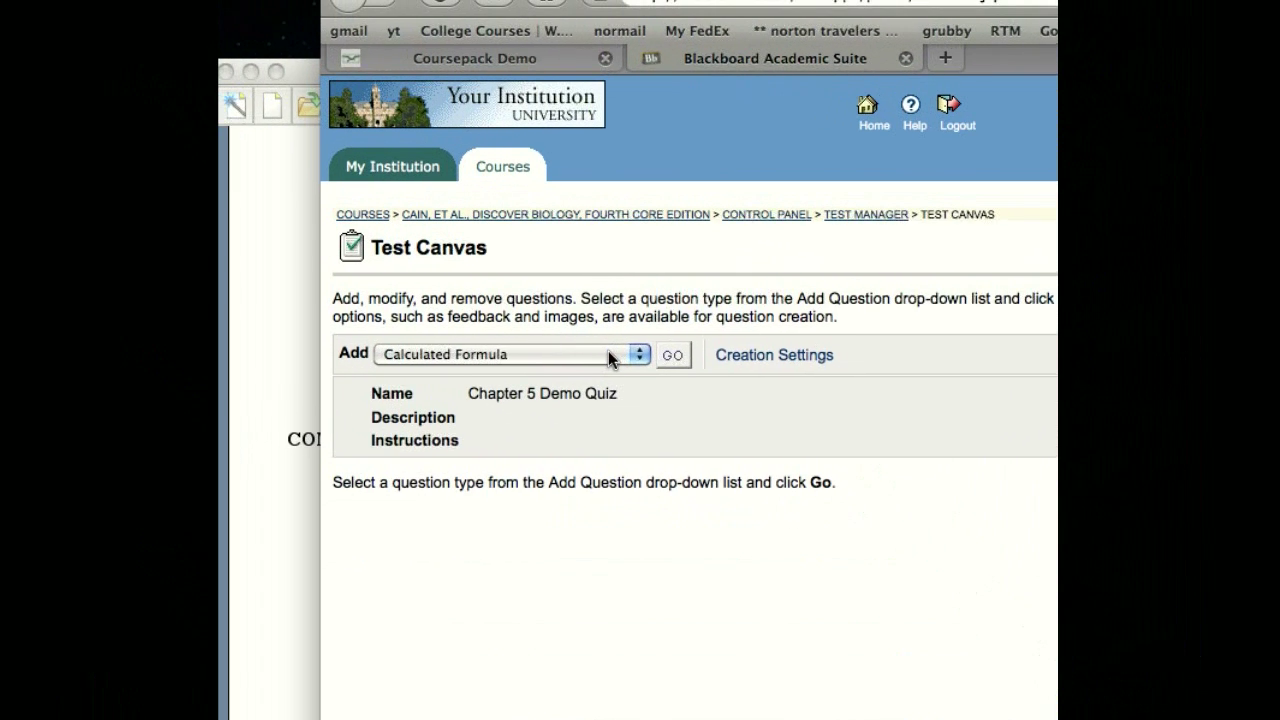
Choose to add questions 'From a Question Pool or Assessment' on the test canvas.
click(652, 361)
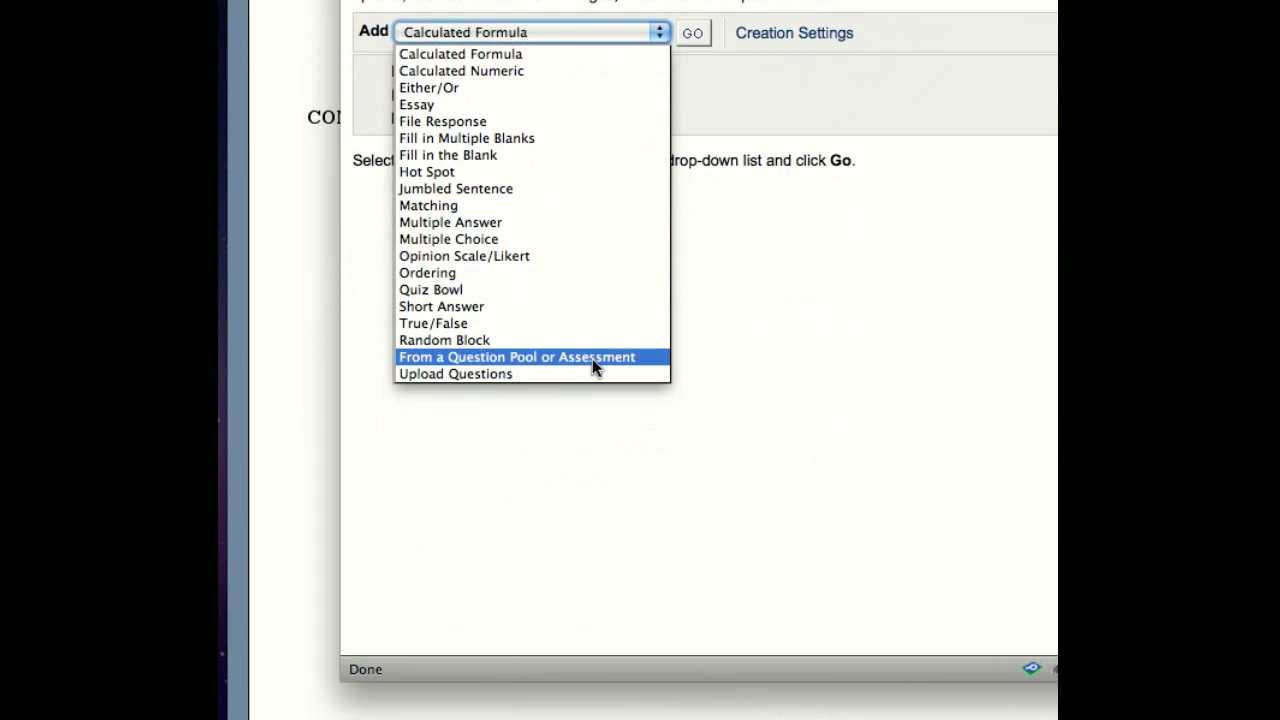
click(593, 361)
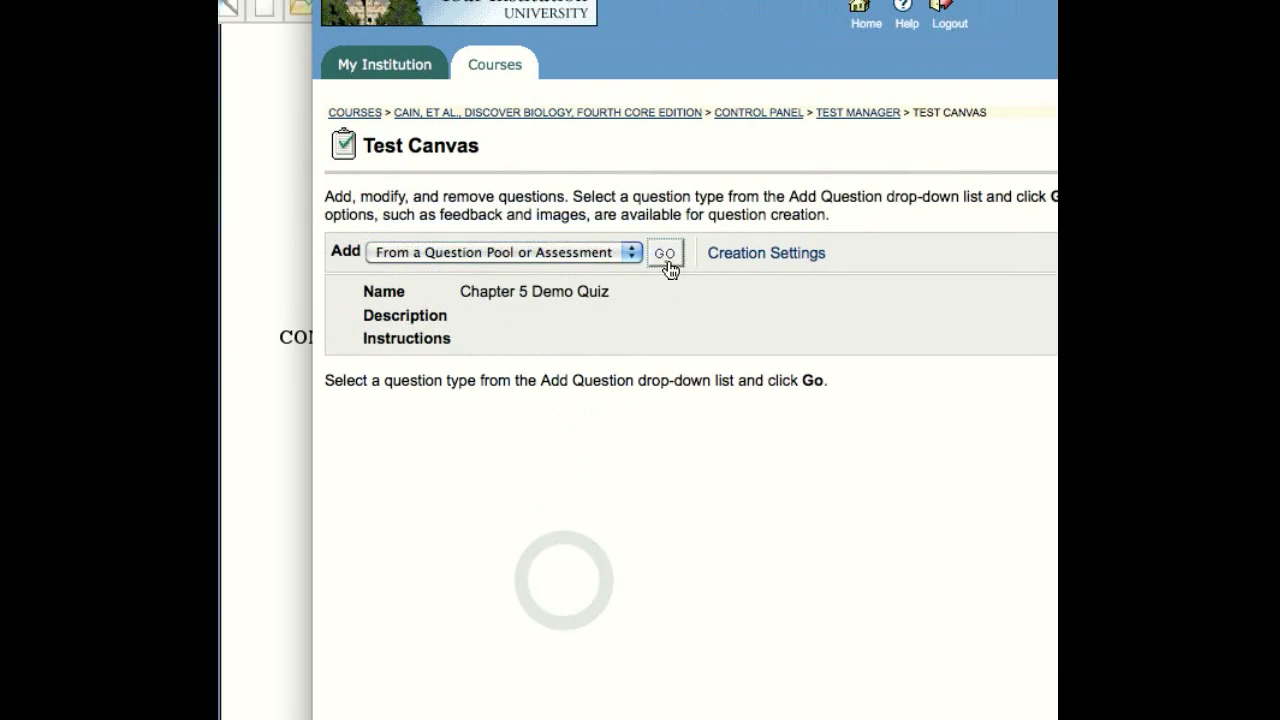
click(663, 268)
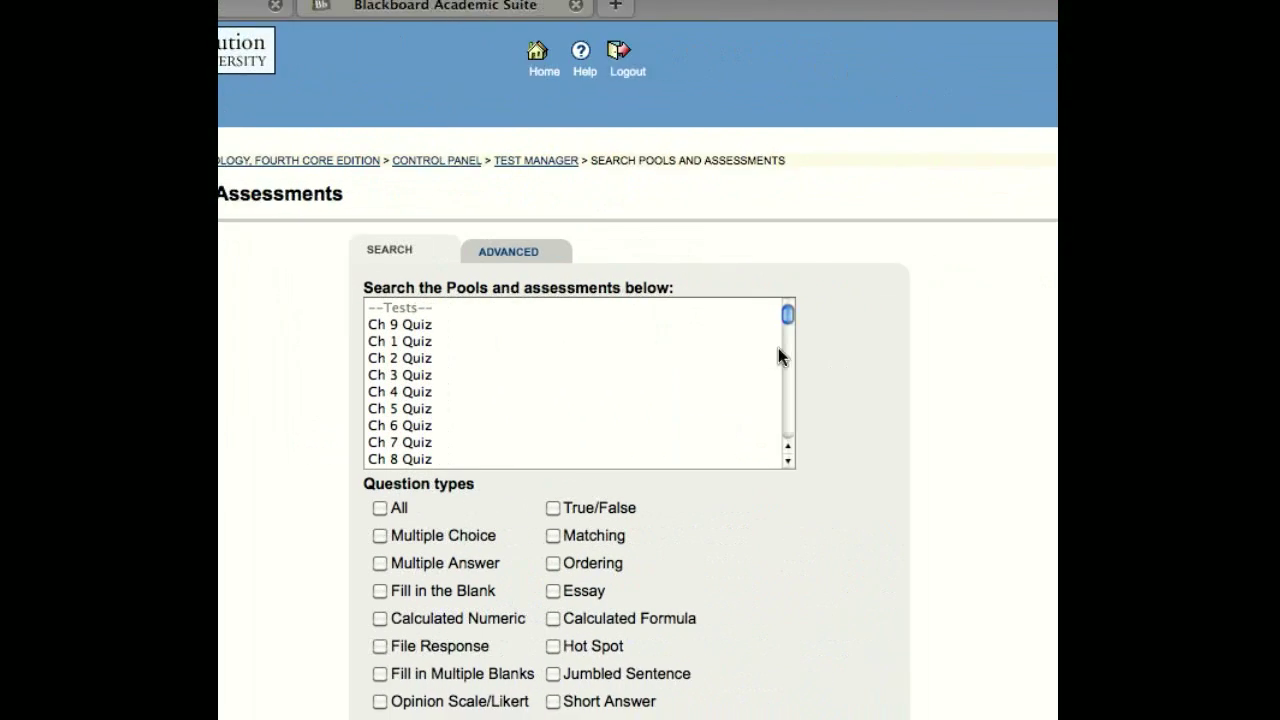
Search the Chapter 5 Demo Quiz pool for all question types and preview one result.
drag(786, 317, 772, 475)
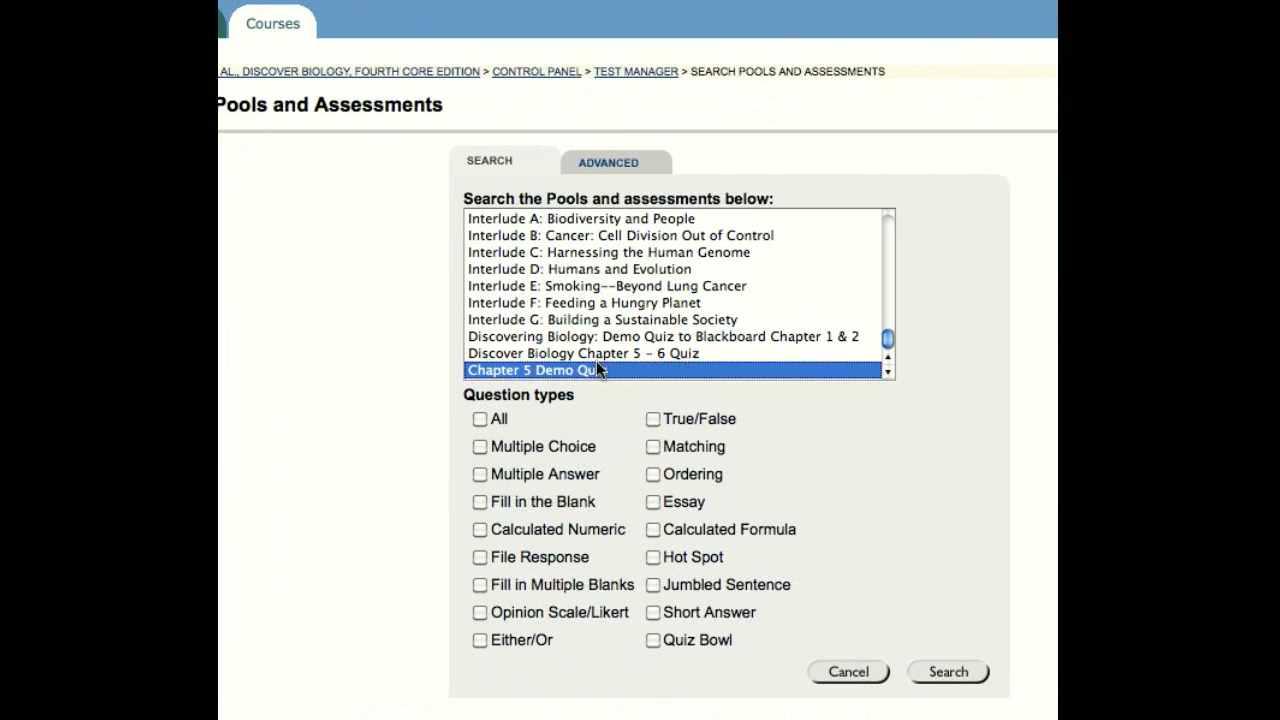
click(604, 370)
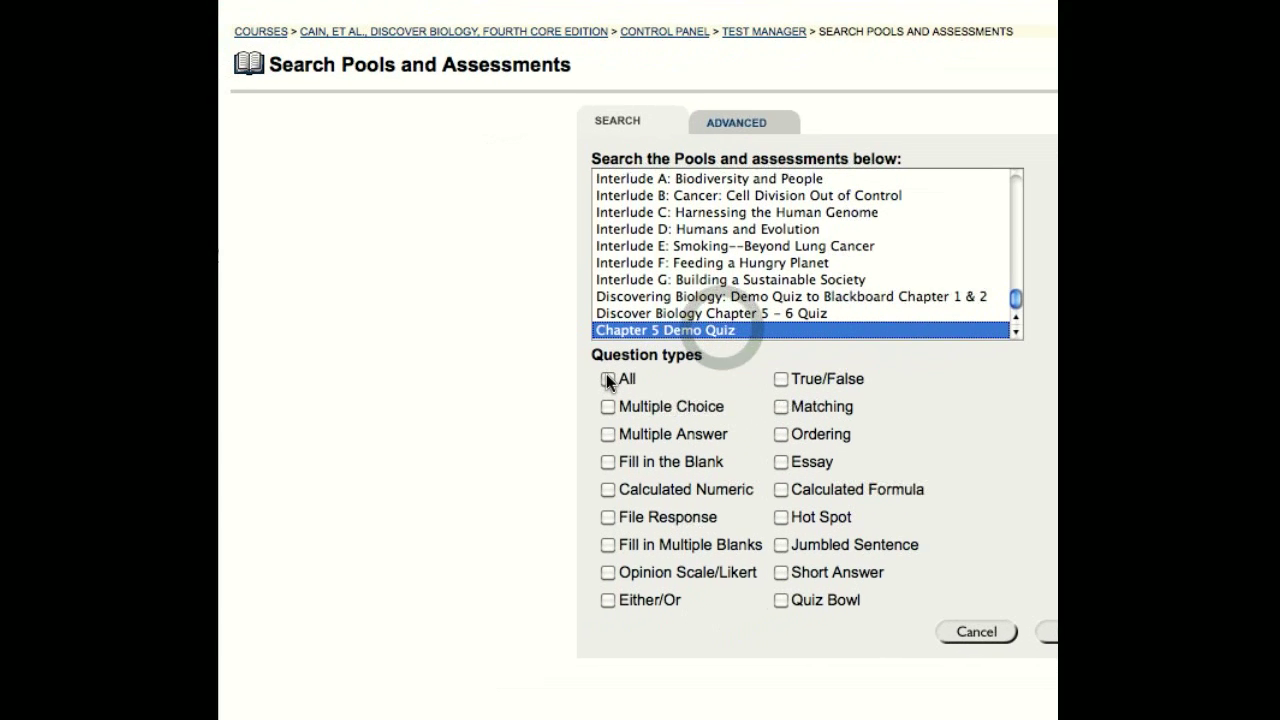
click(609, 378)
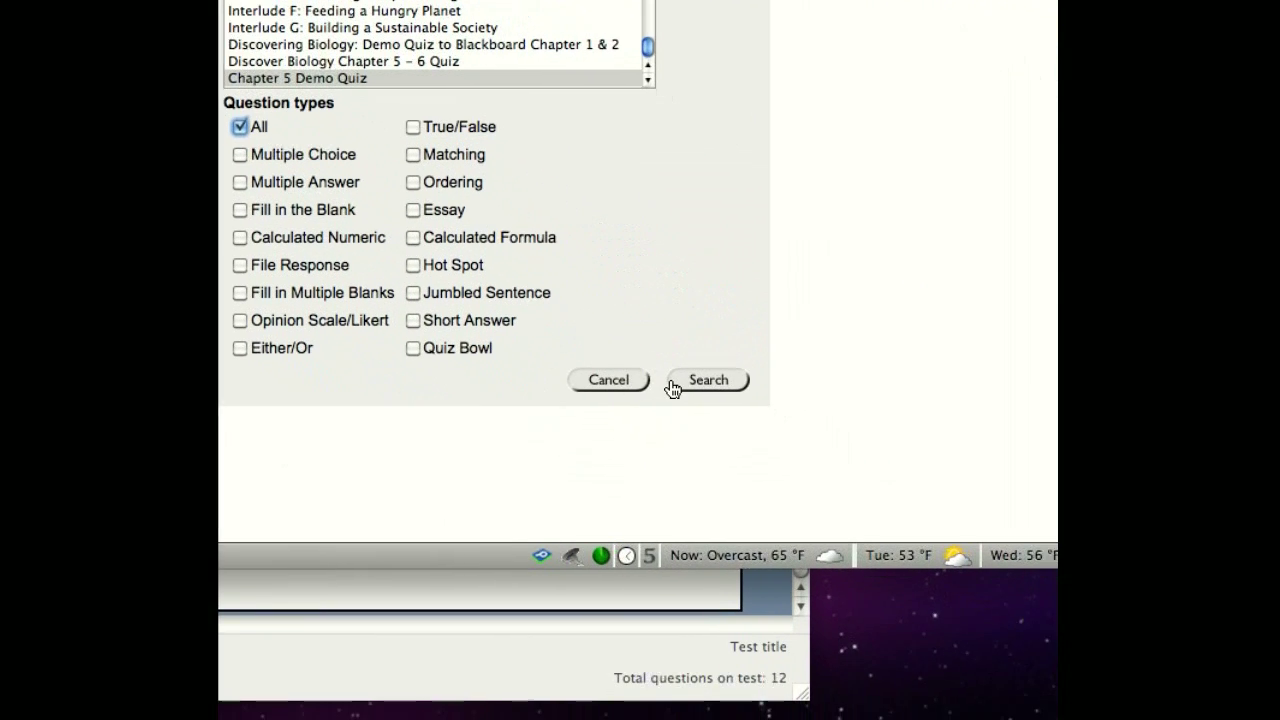
click(673, 388)
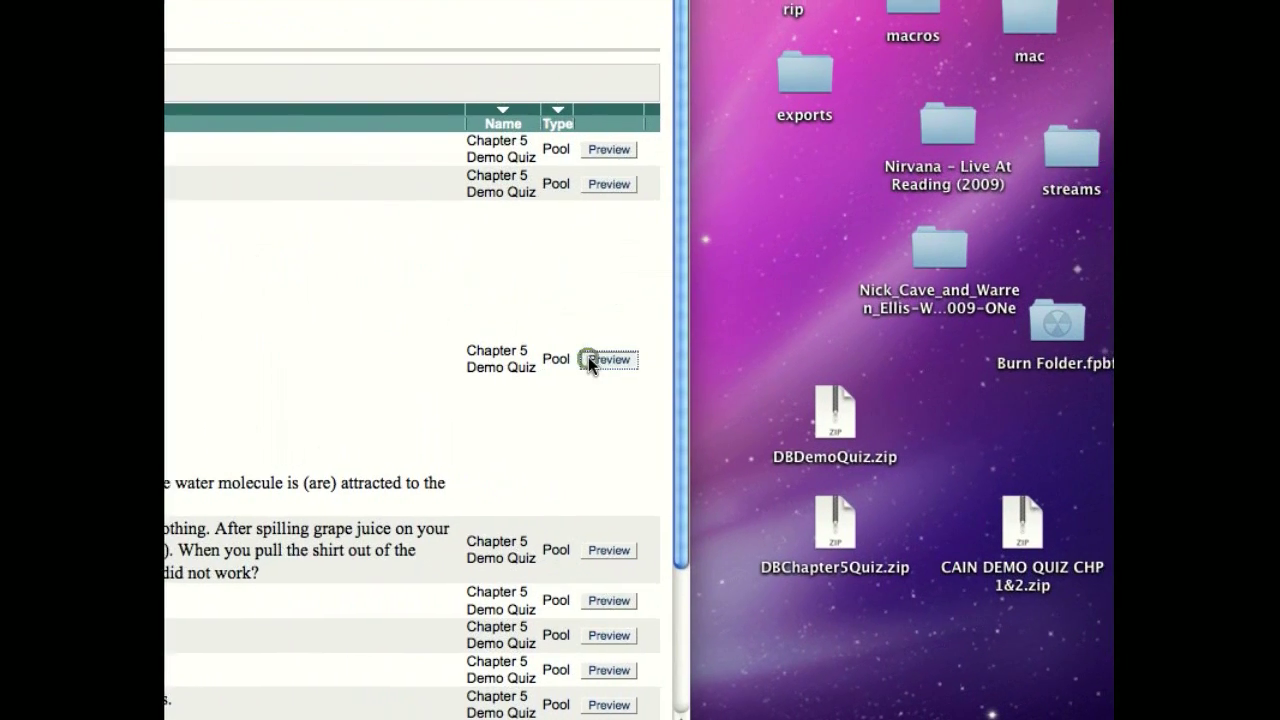
click(588, 358)
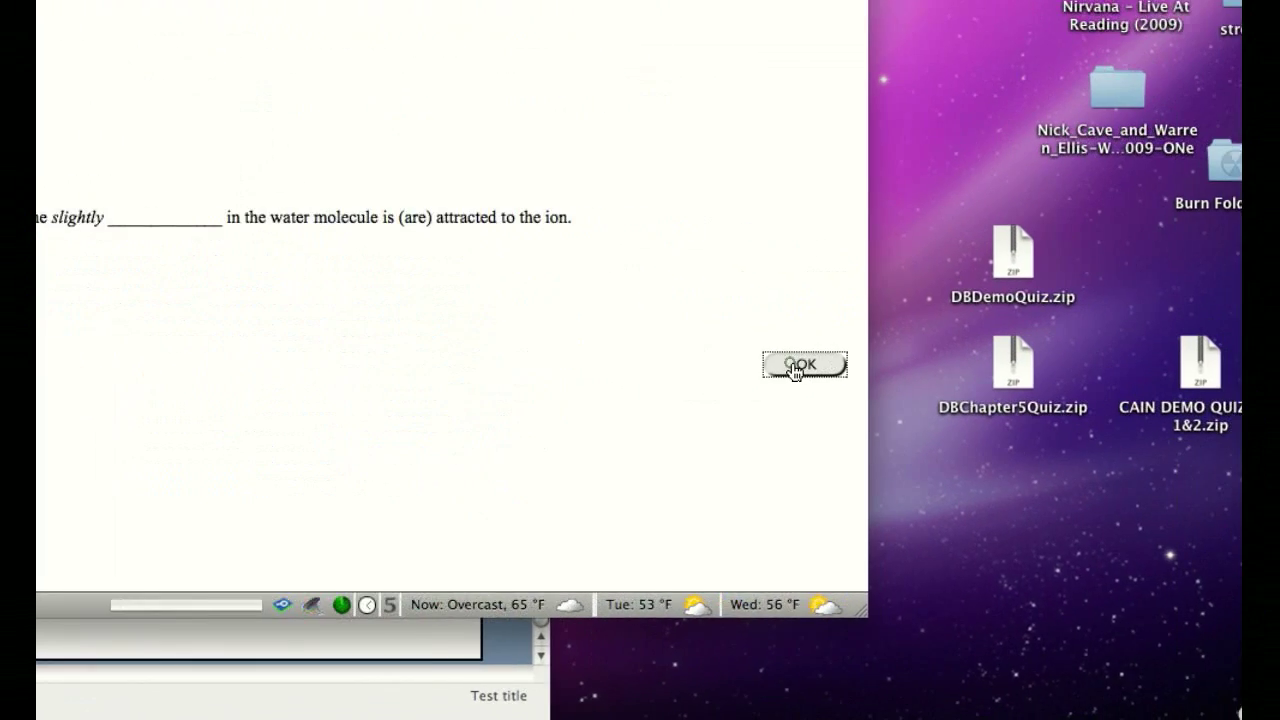
click(1220, 434)
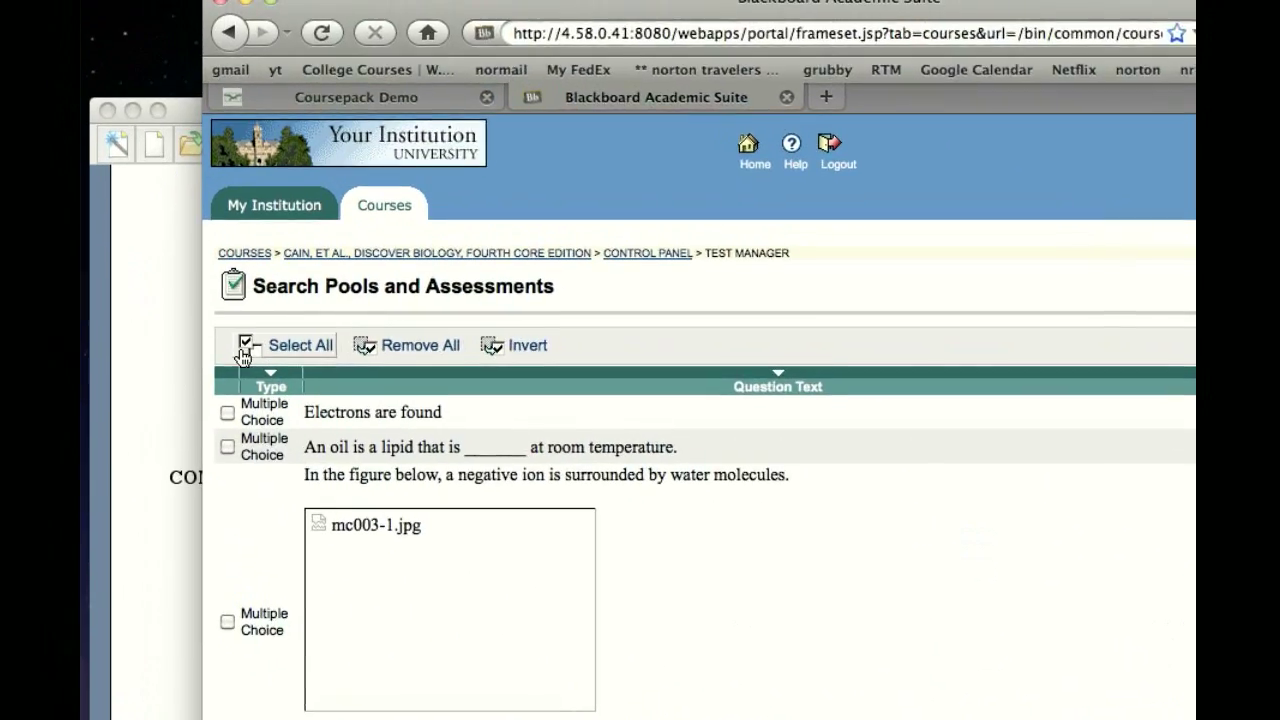
Select all found questions and submit them to the test.
click(258, 352)
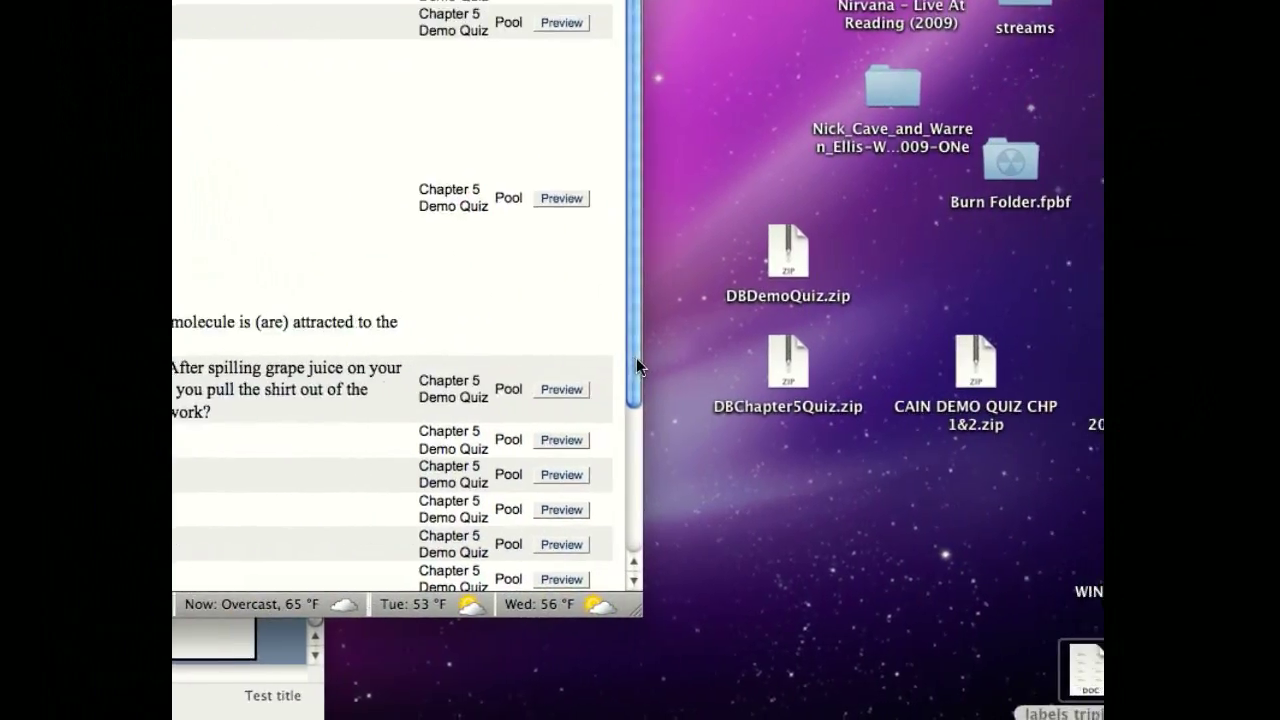
scroll(1177, 374, down, 4)
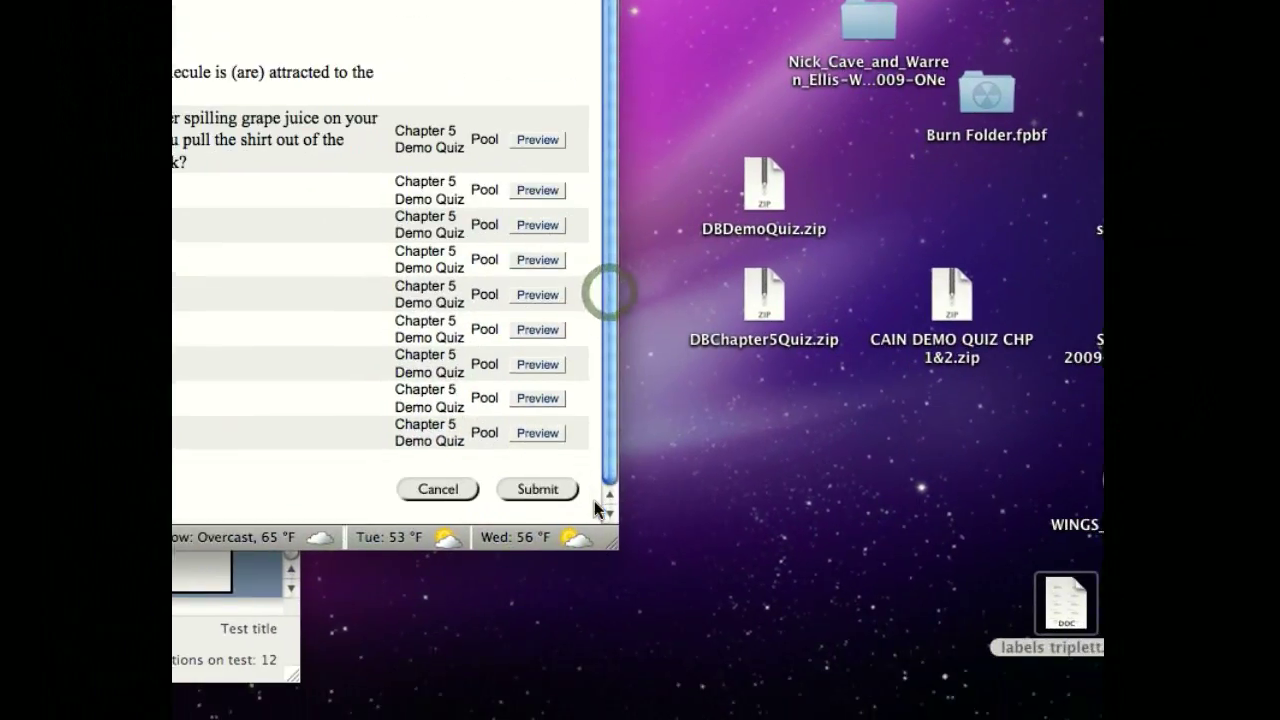
click(550, 520)
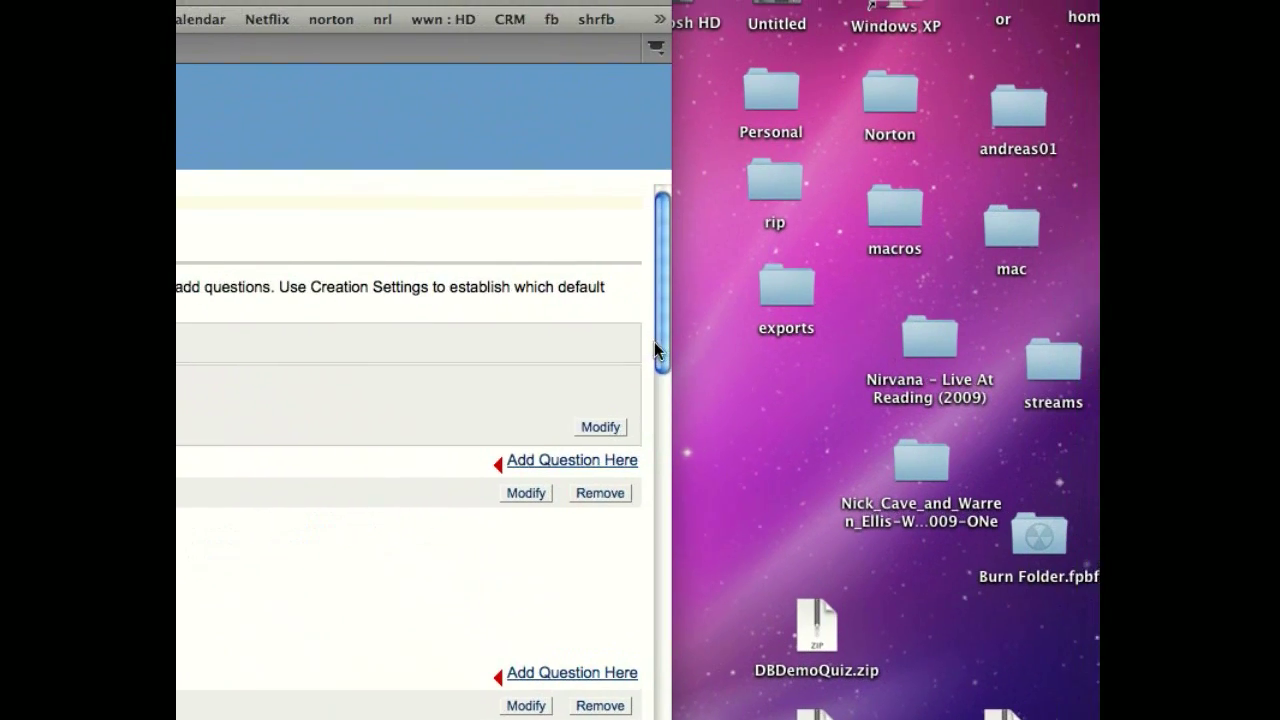
Scroll through the Chapter 5 Demo Quiz's 10-point questions, then return to the Course List.
drag(966, 266, 1000, 603)
drag(624, 565, 633, 719)
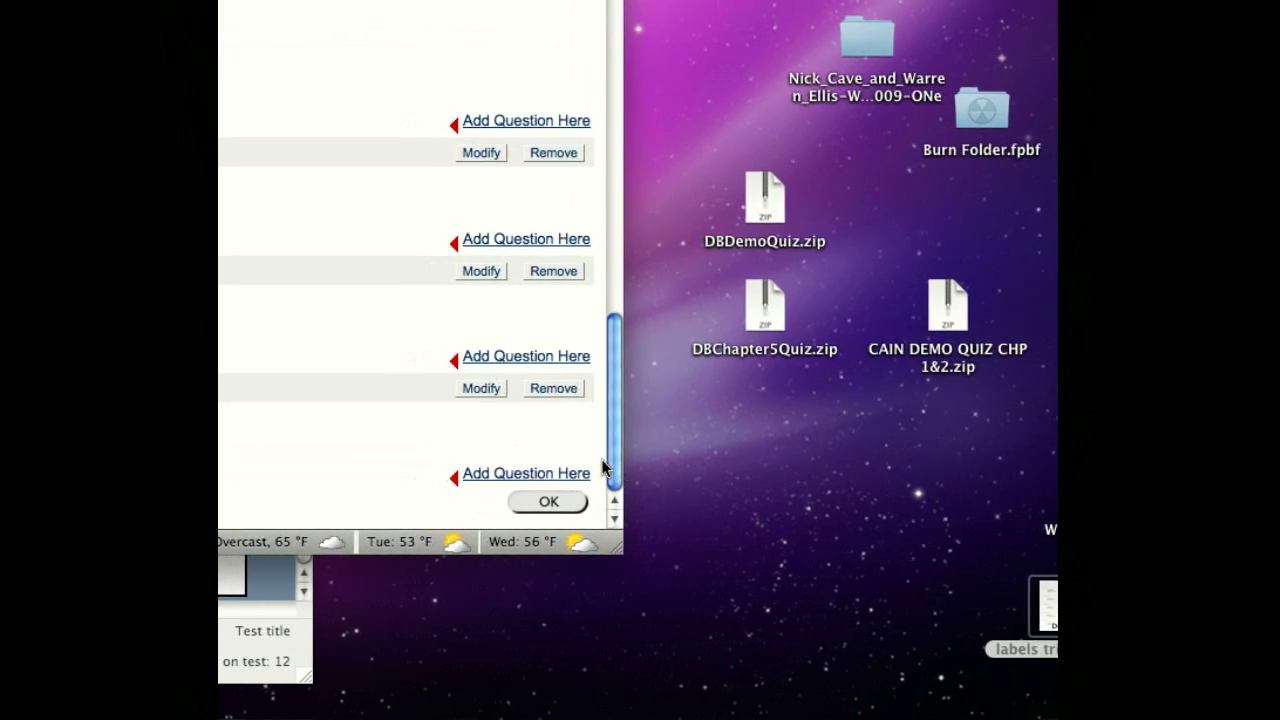
drag(603, 467, 595, 460)
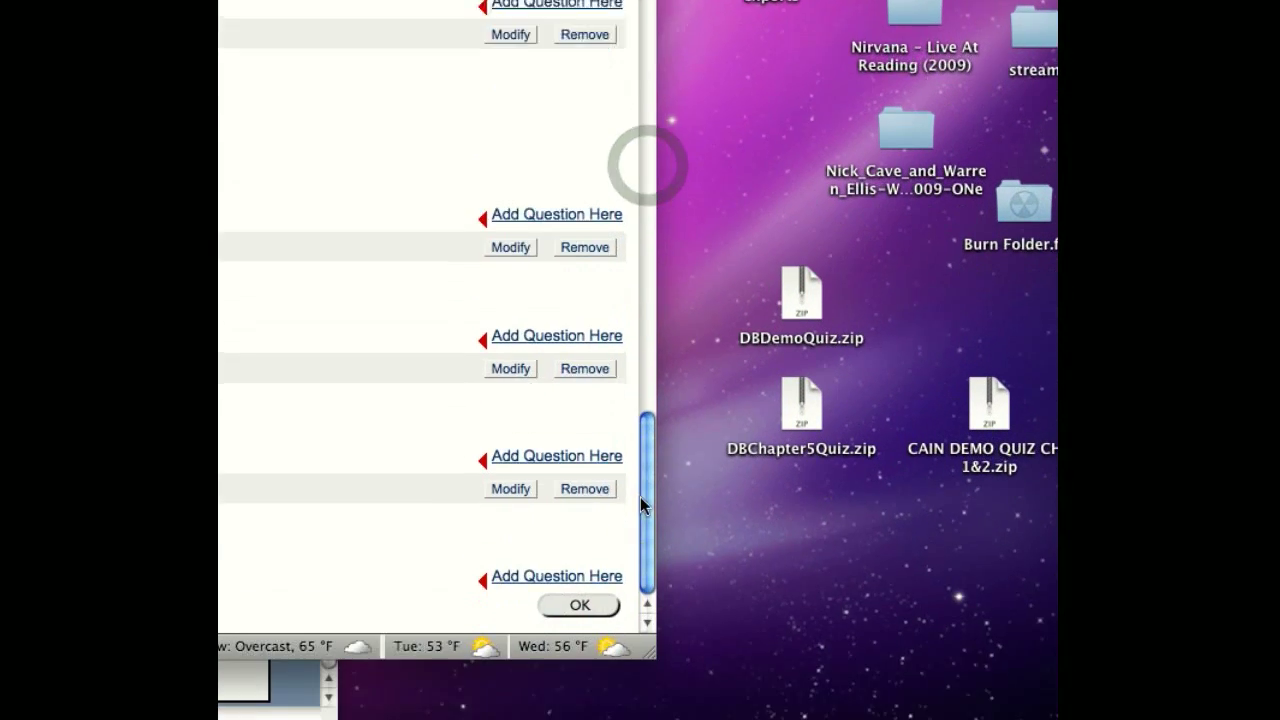
drag(640, 692, 593, 29)
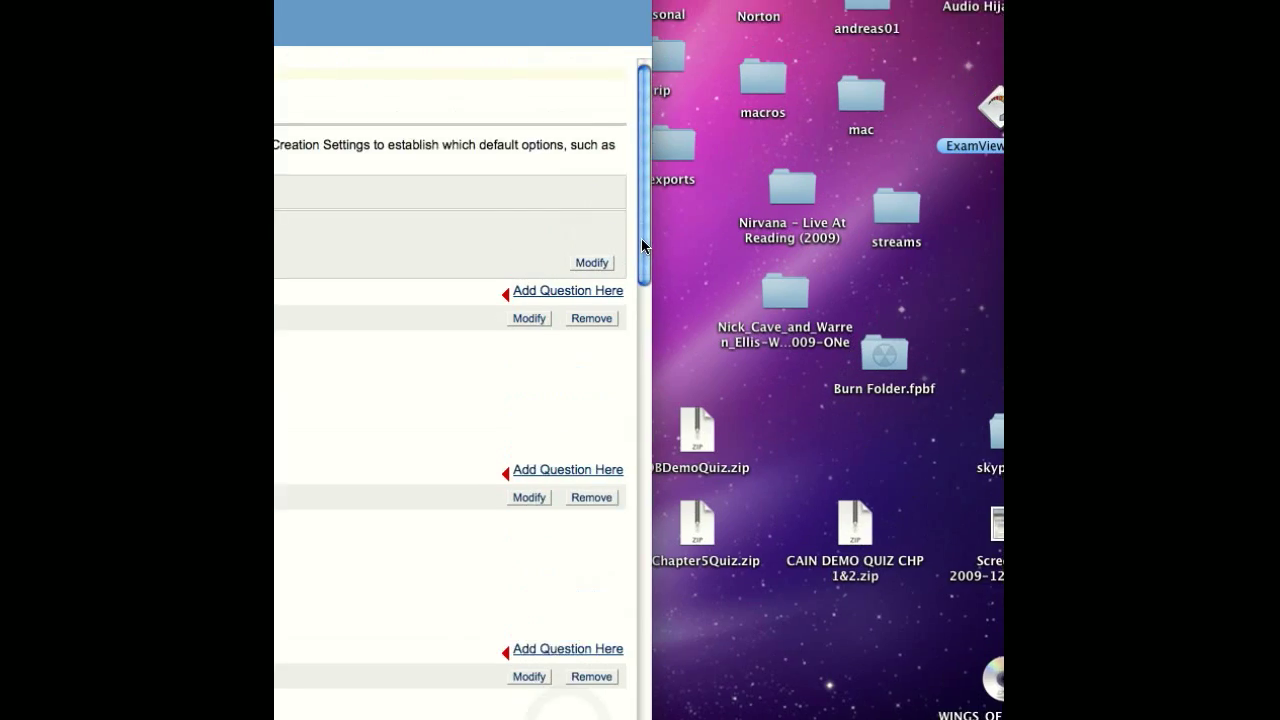
drag(660, 6, 649, 425)
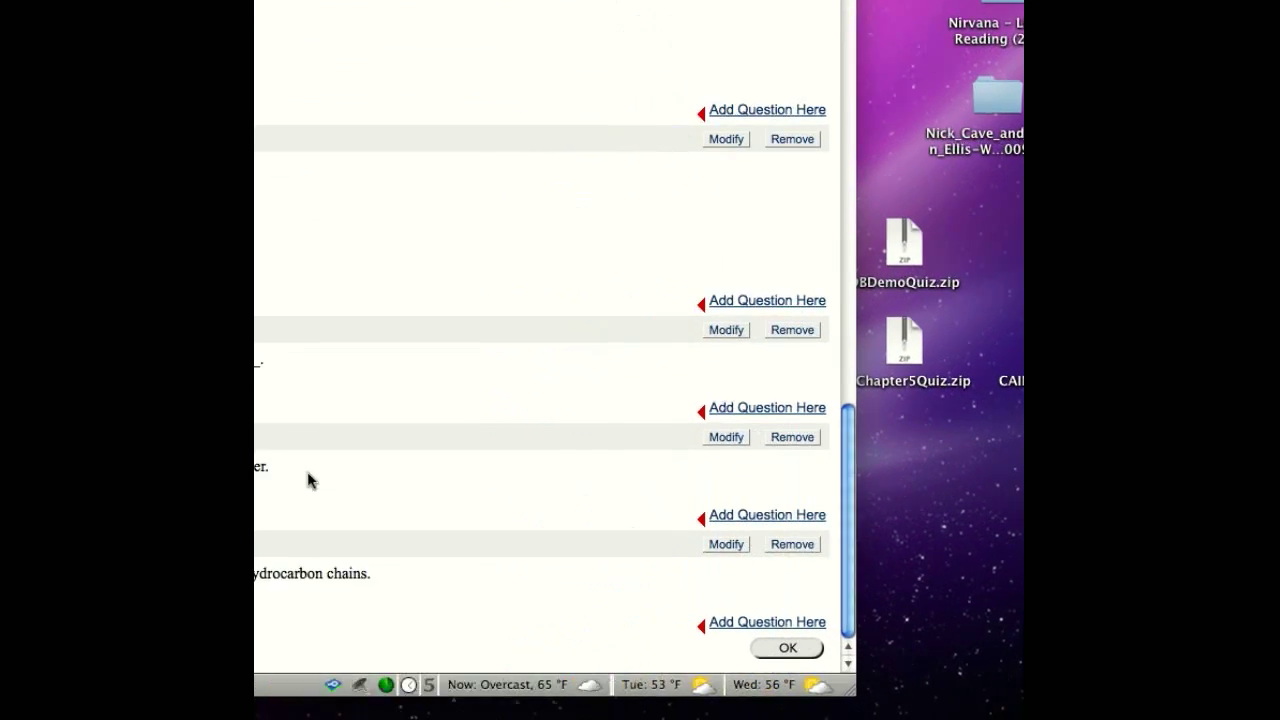
scroll(442, 440, up, 5)
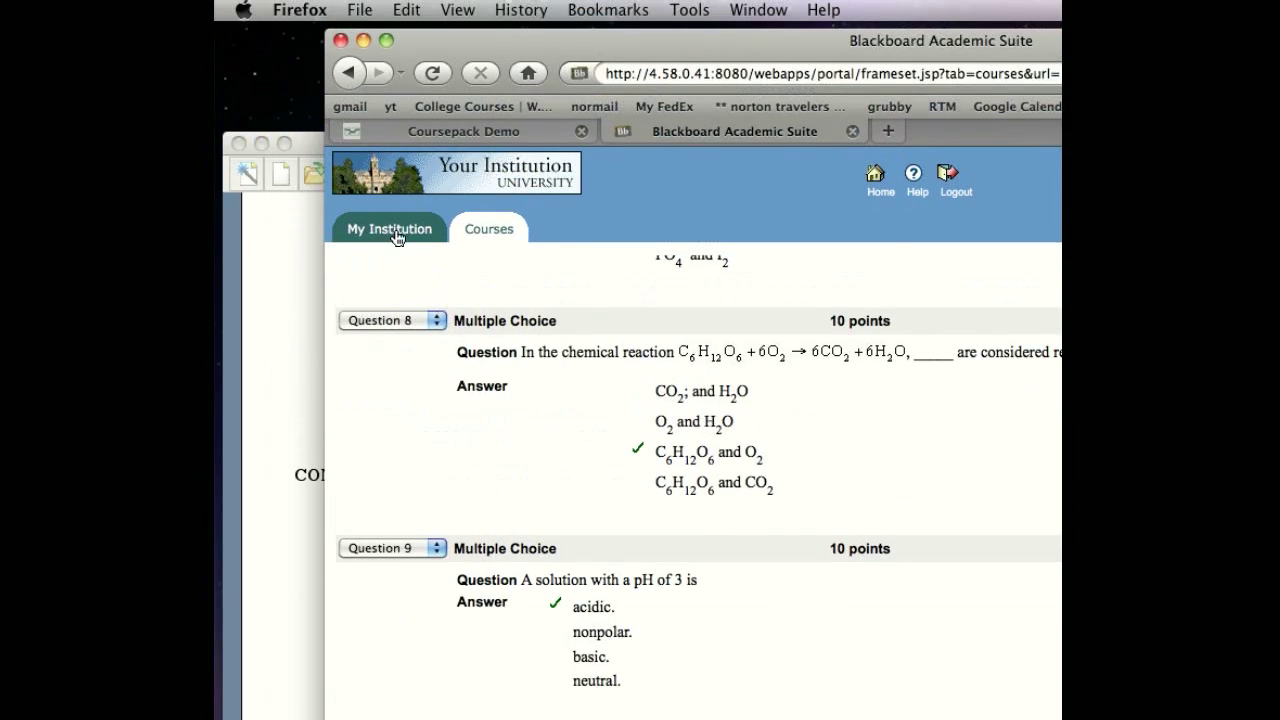
click(468, 233)
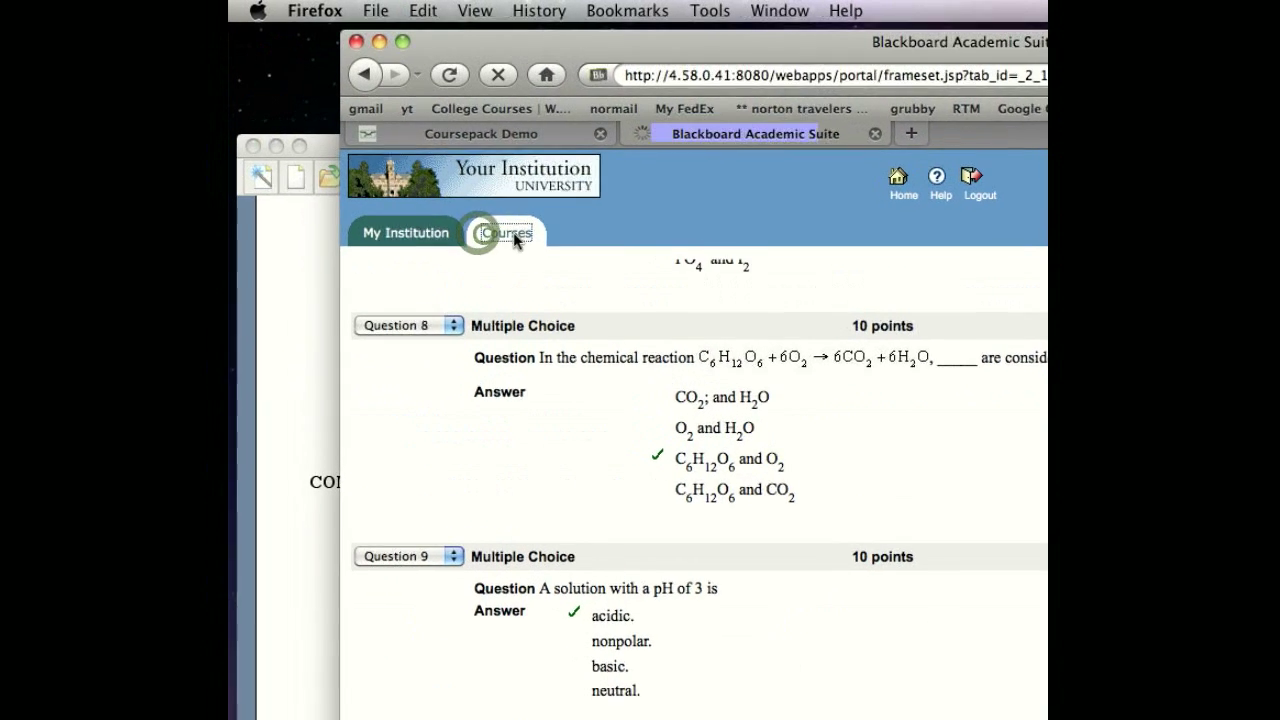